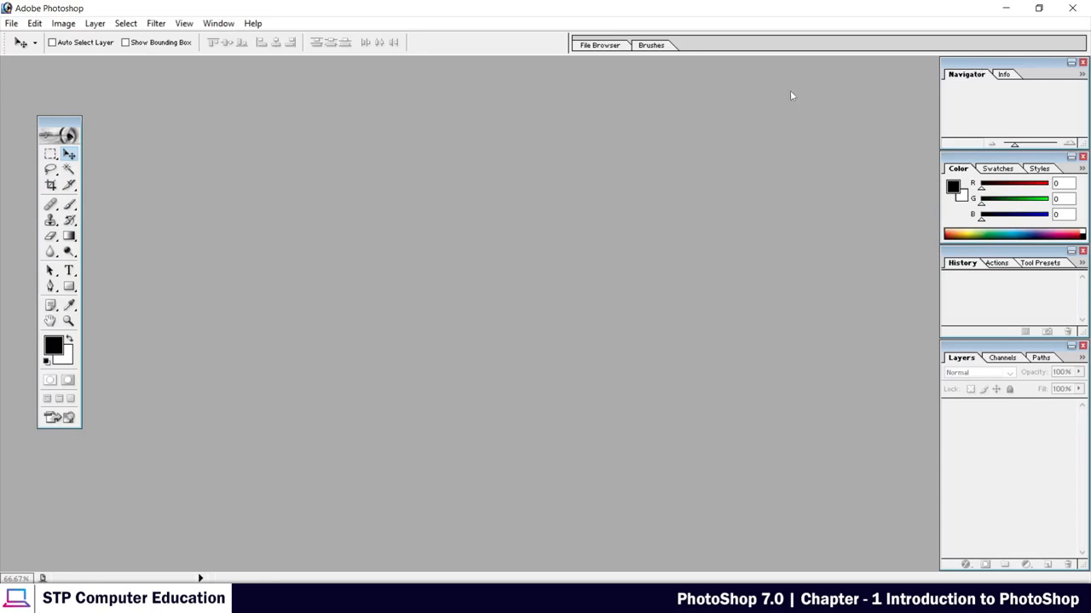
Move the Navigator, Color, History and Layers palettes out of their stacked column and spread them across the workspace.
left_click_drag(790, 95, 791, 96)
left_click_drag(990, 161, 771, 231)
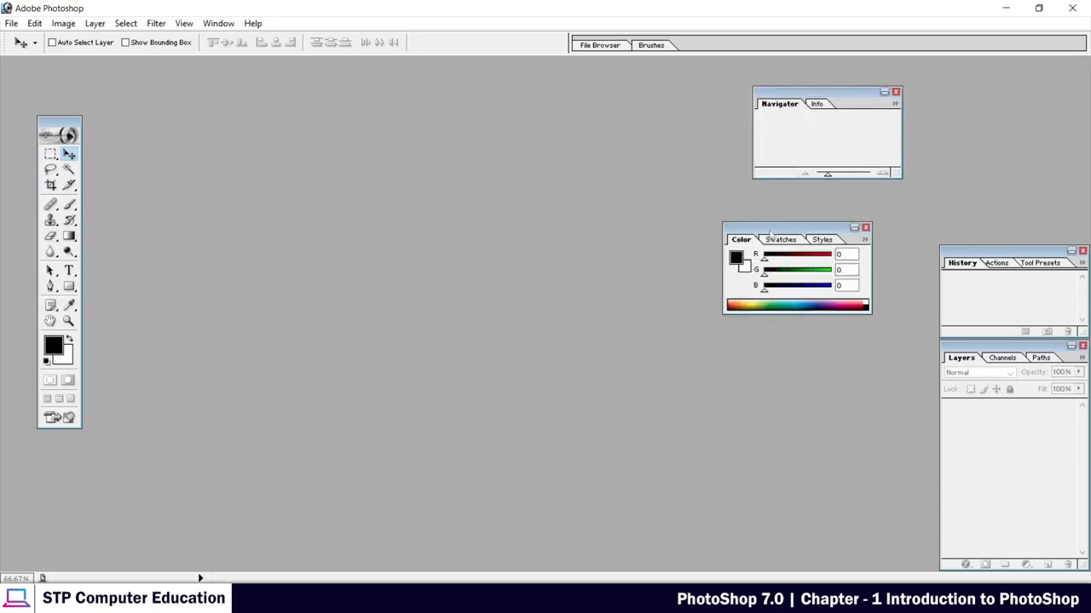
left_click_drag(983, 259, 549, 341)
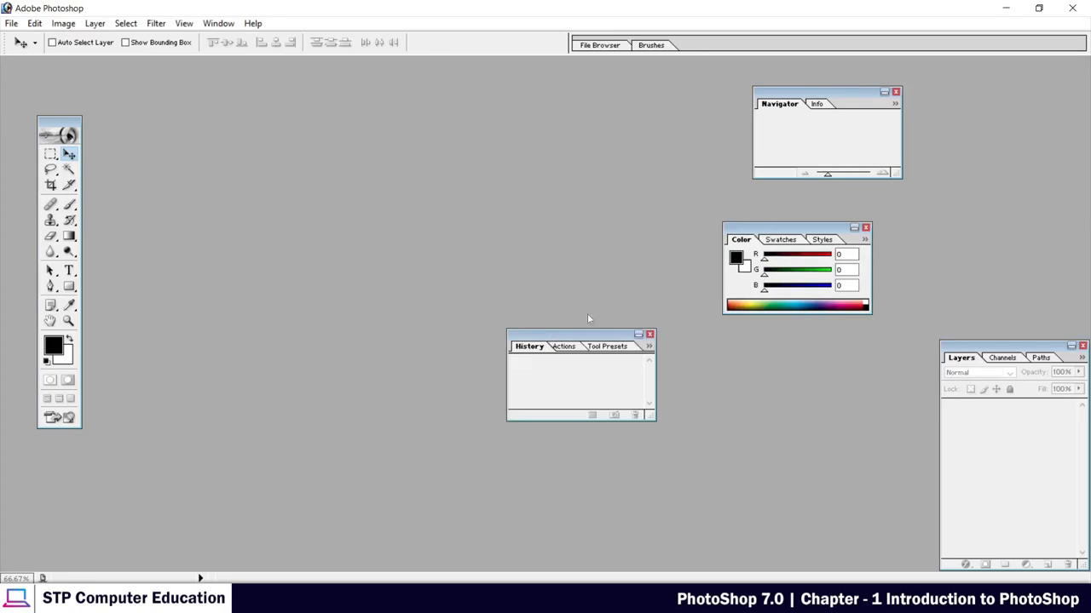
left_click_drag(957, 359, 837, 386)
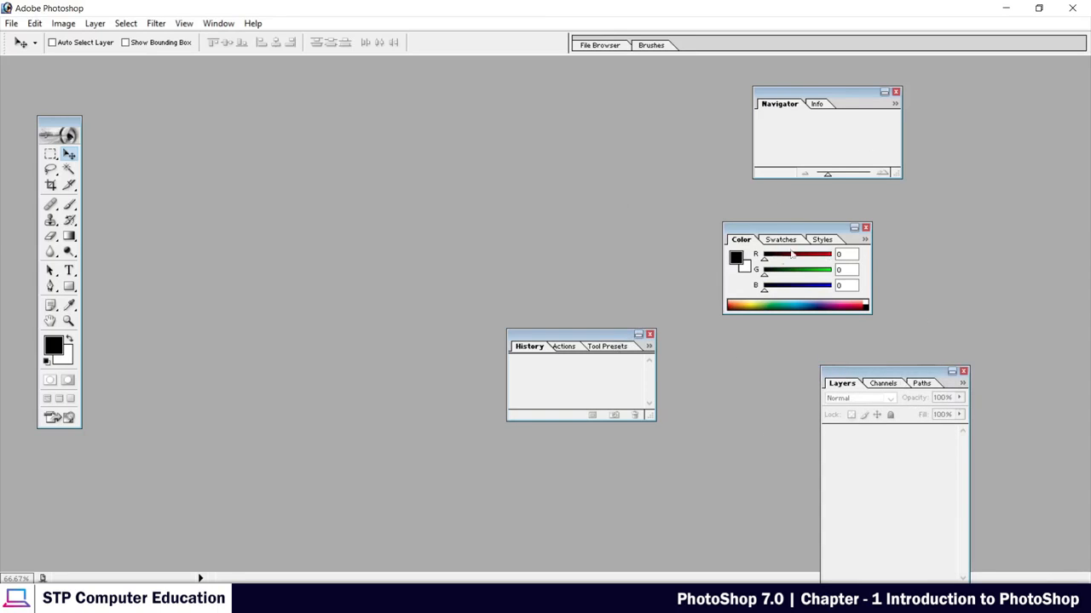
left_click_drag(870, 374, 968, 247)
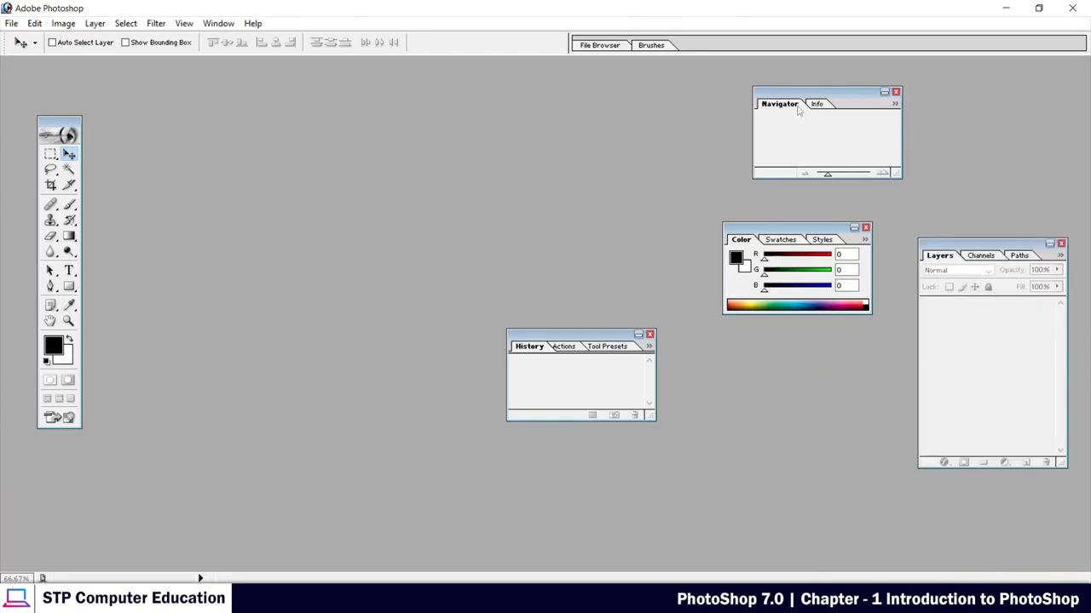
Close the History, Color and Navigator palettes and shift the remaining Layers palette slightly upward.
left_click(649, 334)
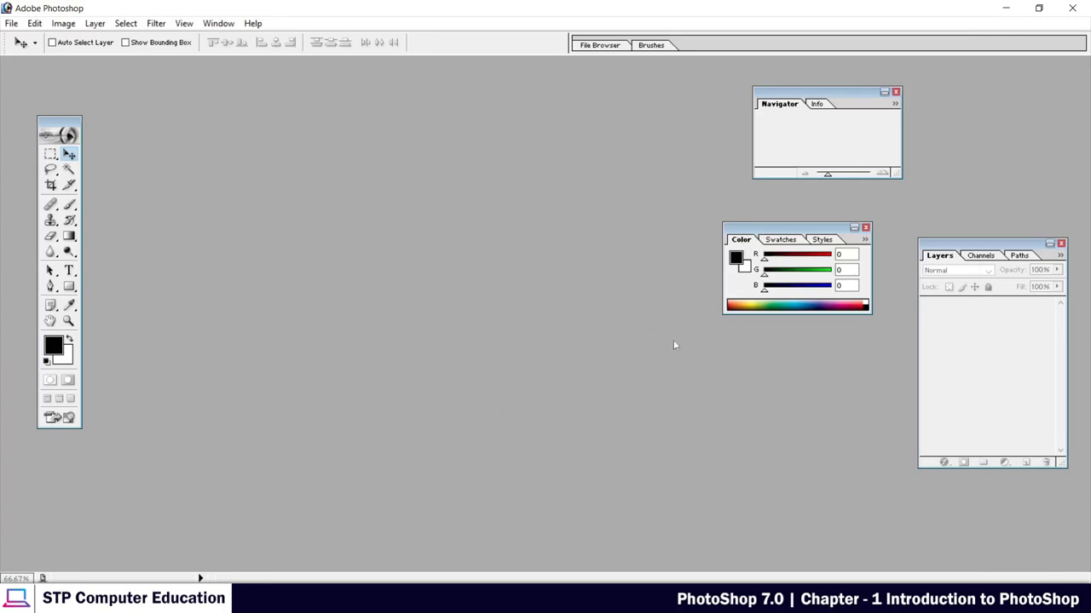
left_click(866, 228)
left_click(896, 92)
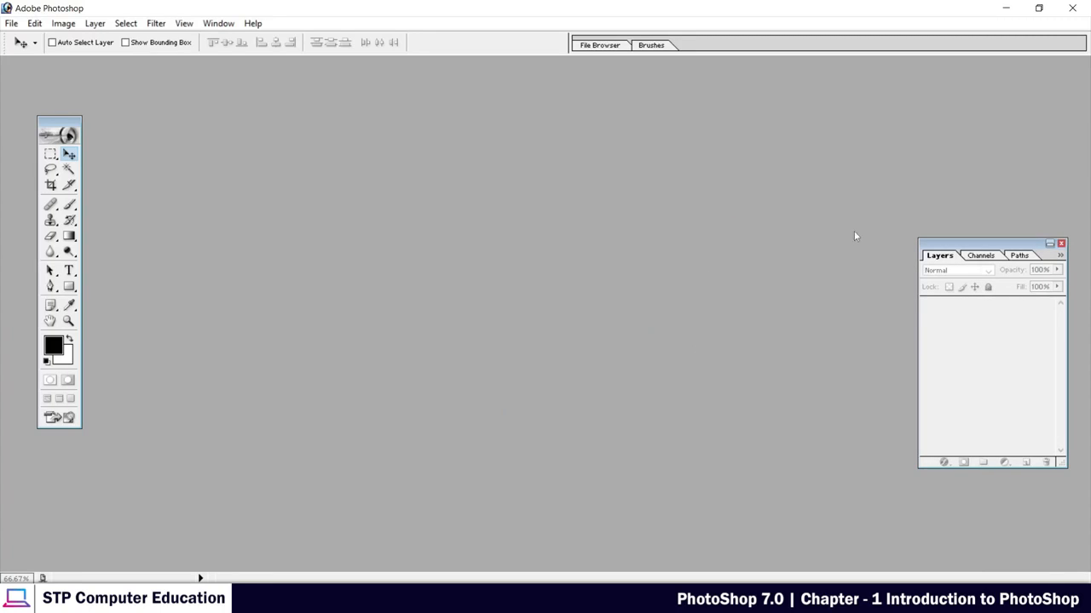
left_click_drag(973, 245, 955, 207)
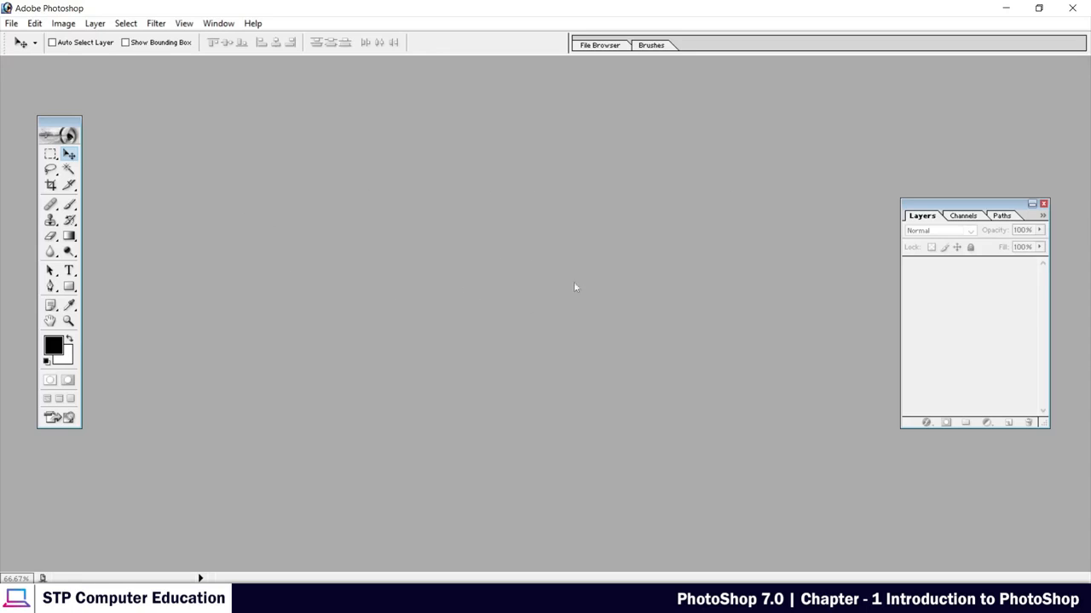
Open the portrait-handsome-smiling-young-man image from Downloads and move its window to the middle of the workspace.
double_click(531, 251)
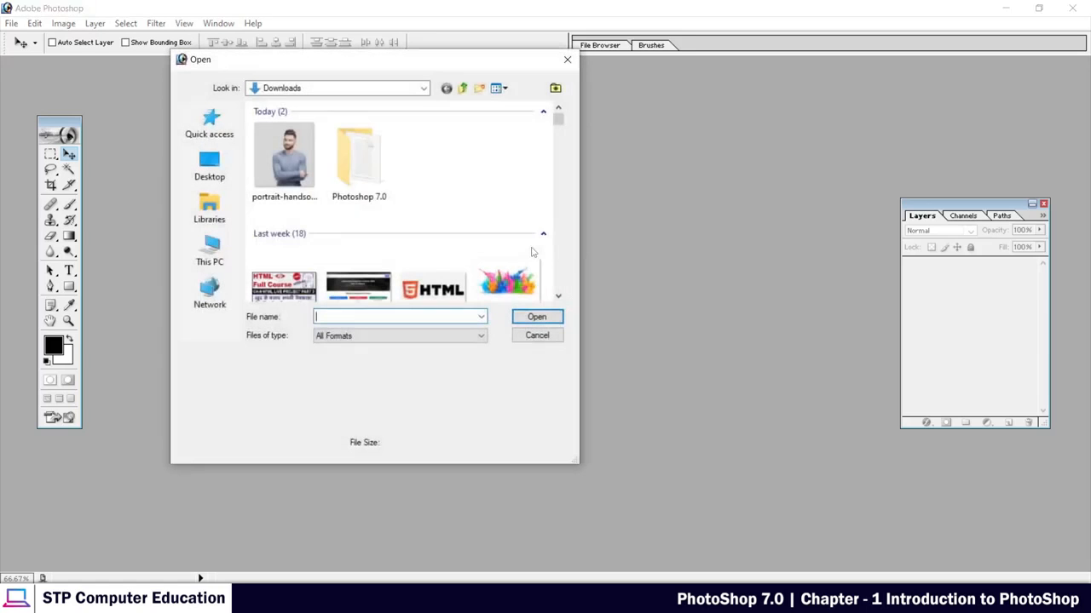
left_click_drag(244, 66, 385, 134)
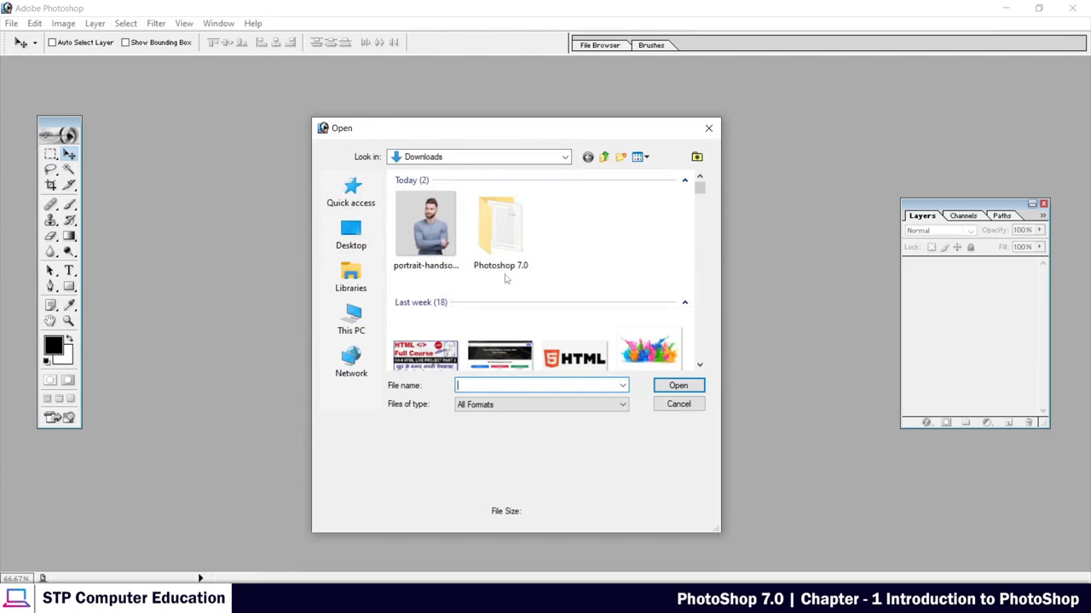
left_click(425, 232)
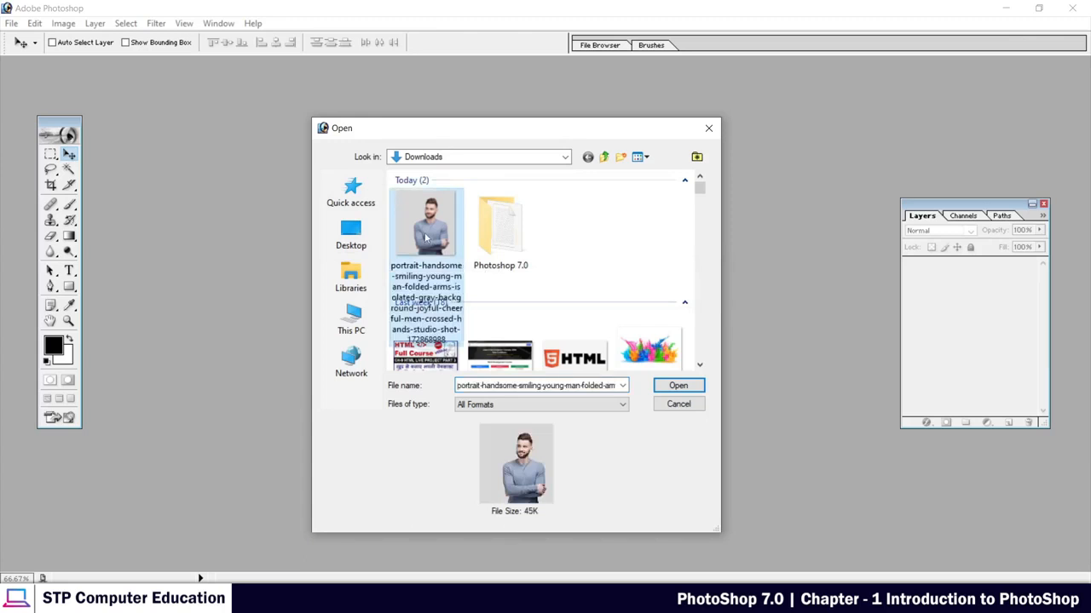
left_click(678, 386)
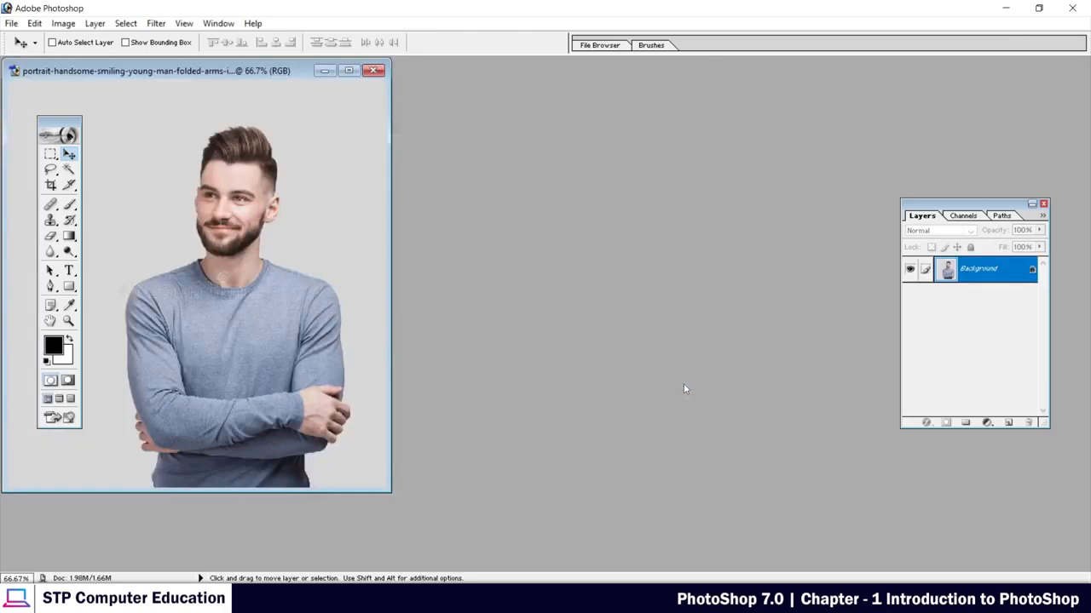
left_click_drag(106, 78, 458, 106)
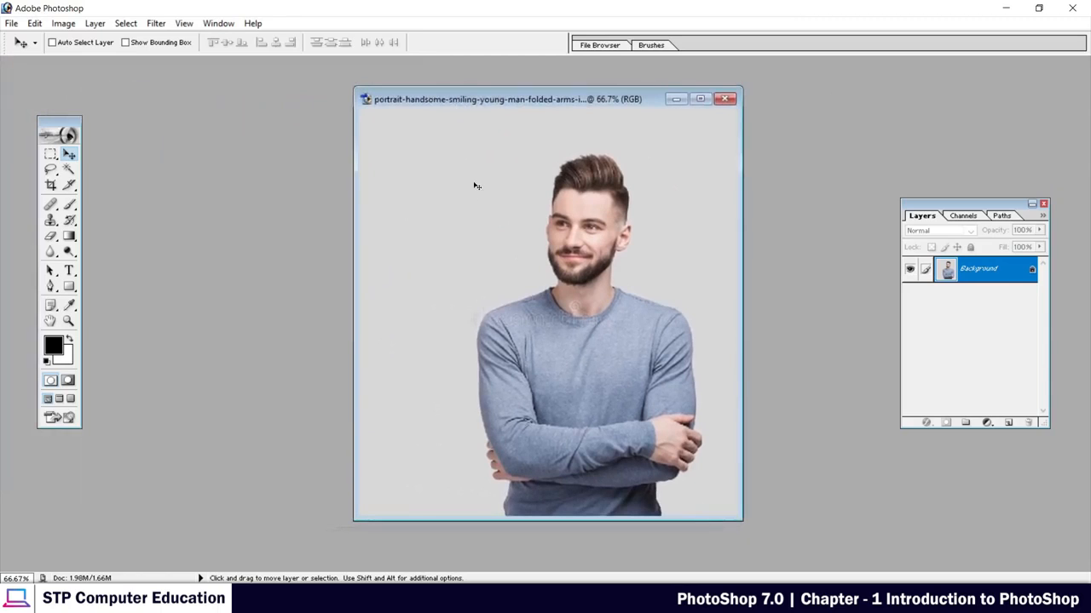
Close the portrait image, and bring up the Open dialog from the empty workspace and dismiss it.
left_click(726, 100)
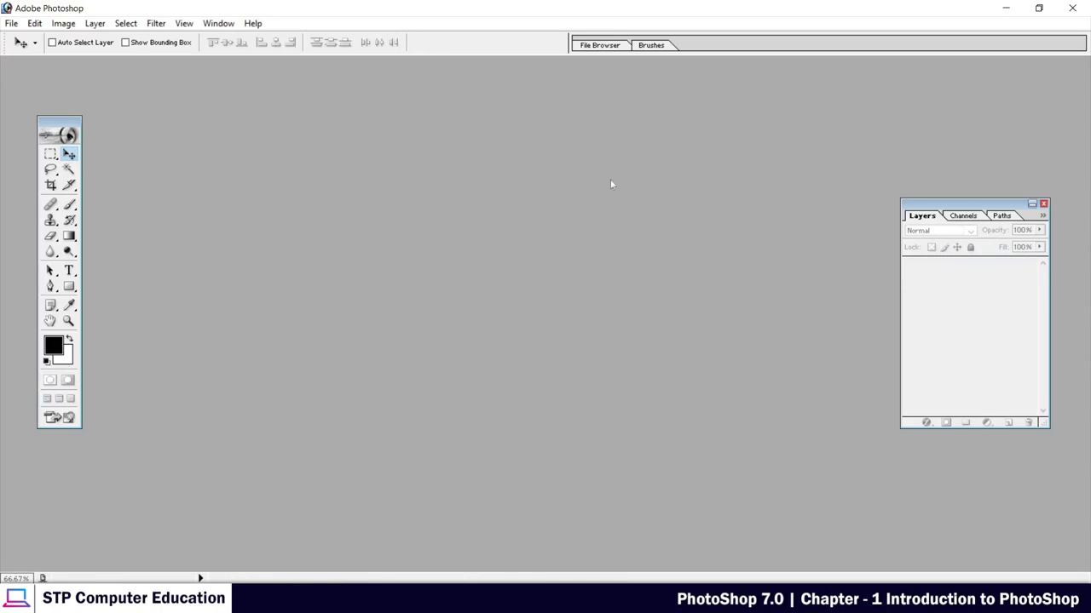
double_click(429, 245)
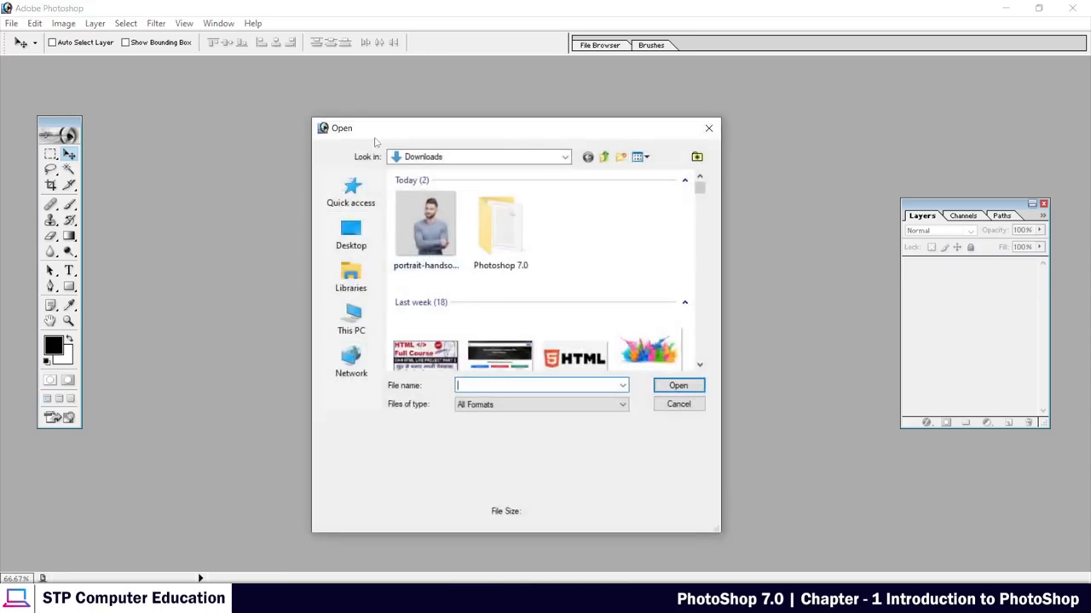
left_click(708, 128)
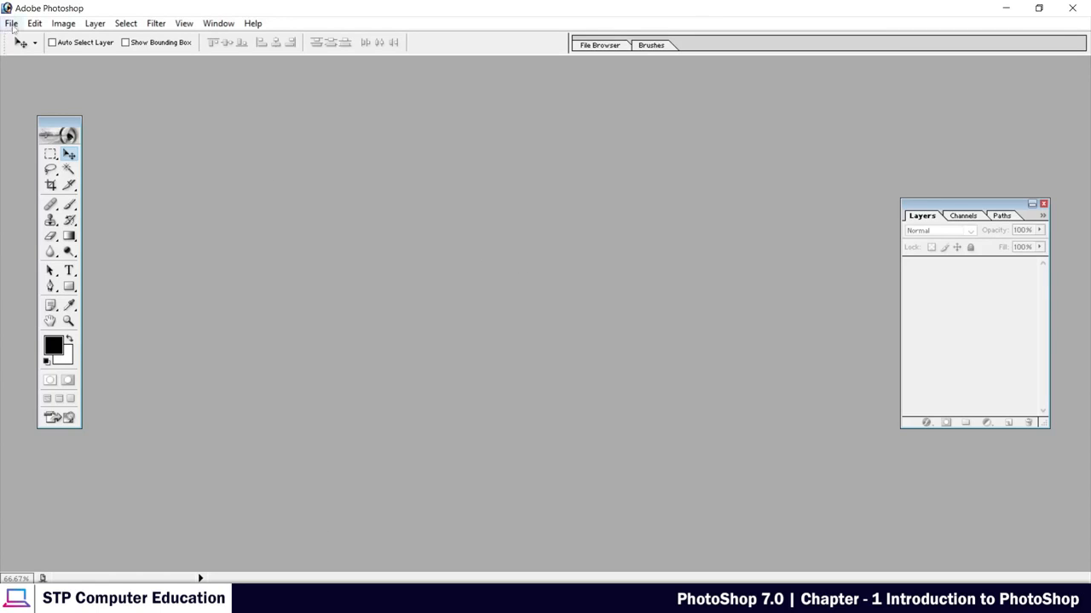
Open the portrait image of the man from Downloads again and place its window next to the Layers palette.
left_click(12, 24)
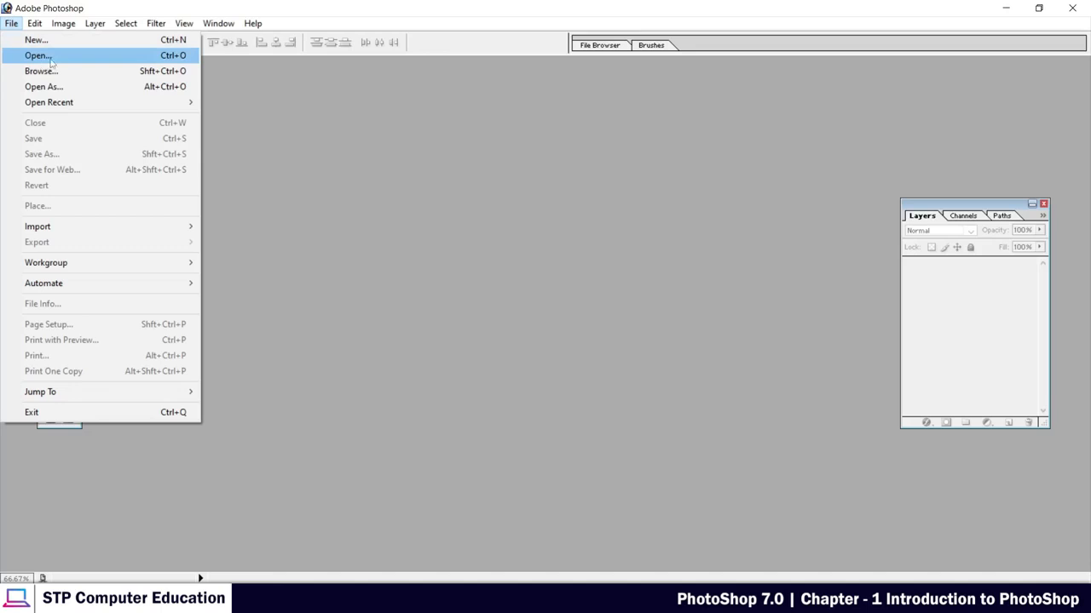
left_click(39, 56)
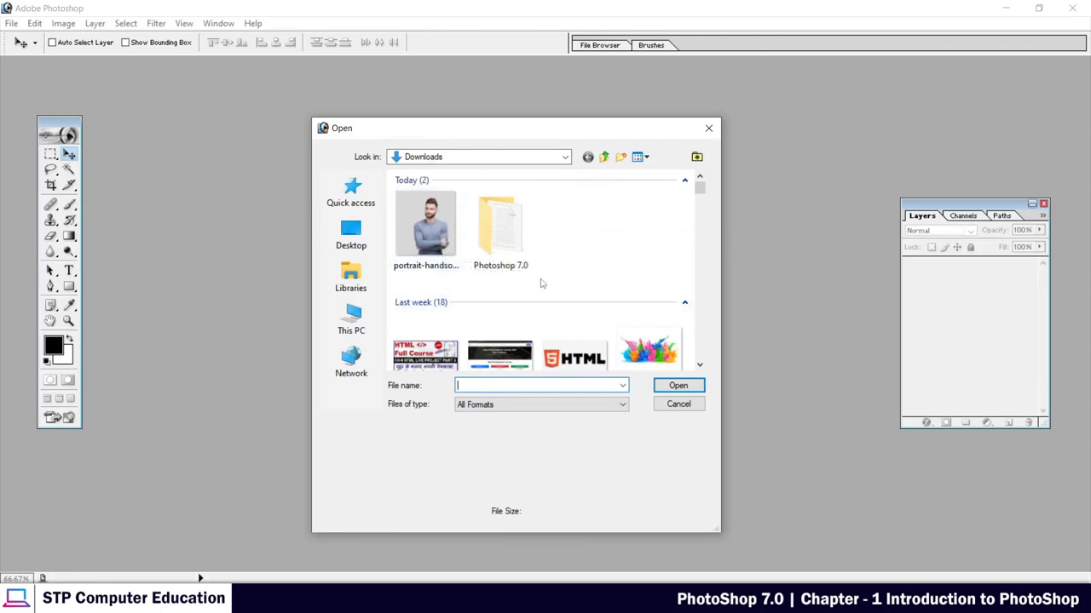
left_click(430, 226)
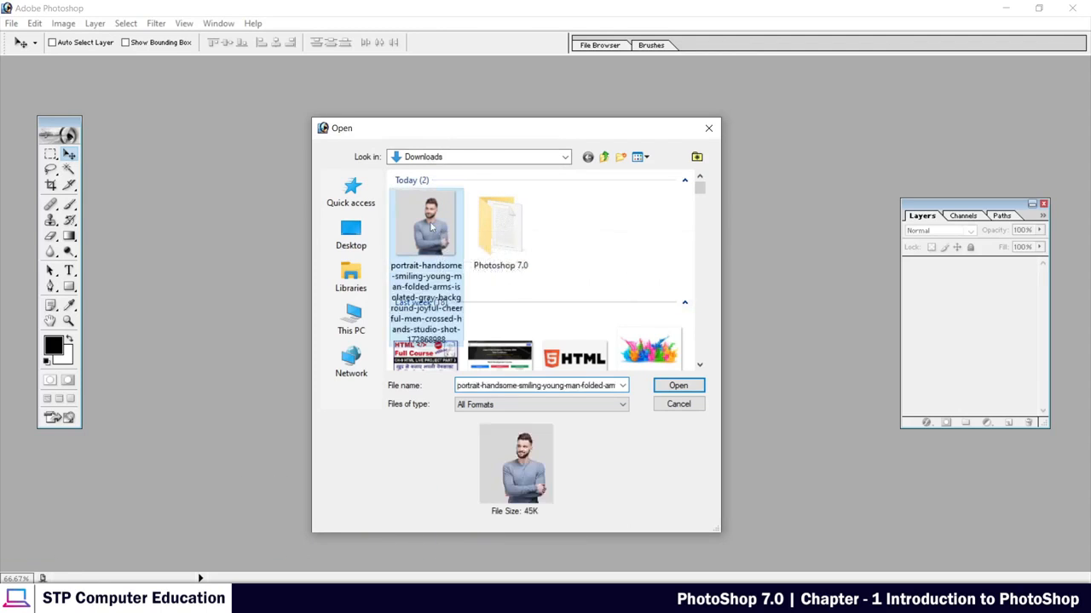
left_click(677, 385)
left_click_drag(186, 75, 658, 105)
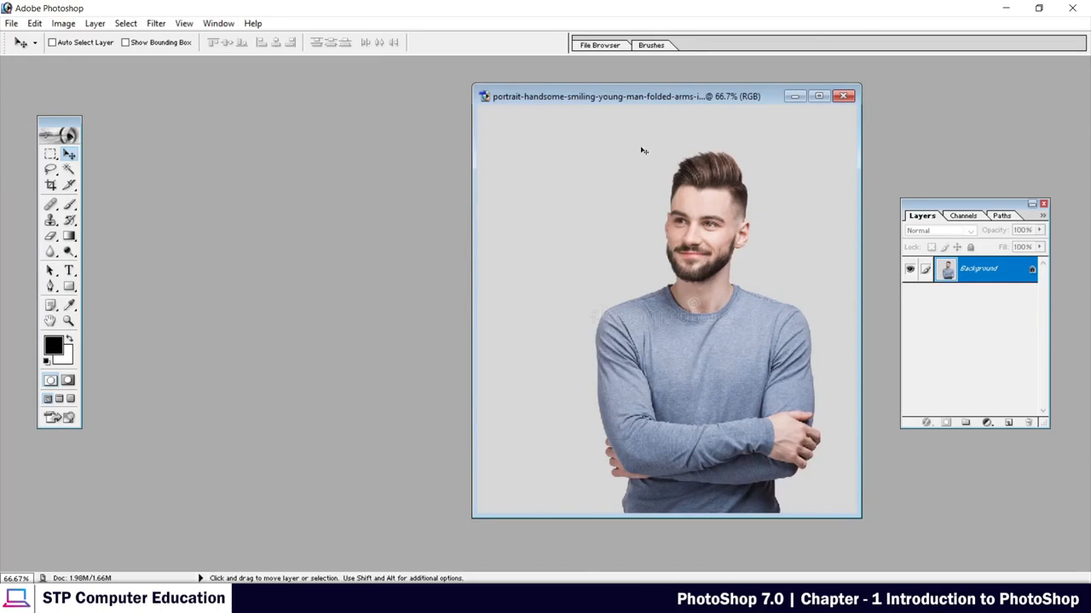
left_click_drag(579, 99, 581, 98)
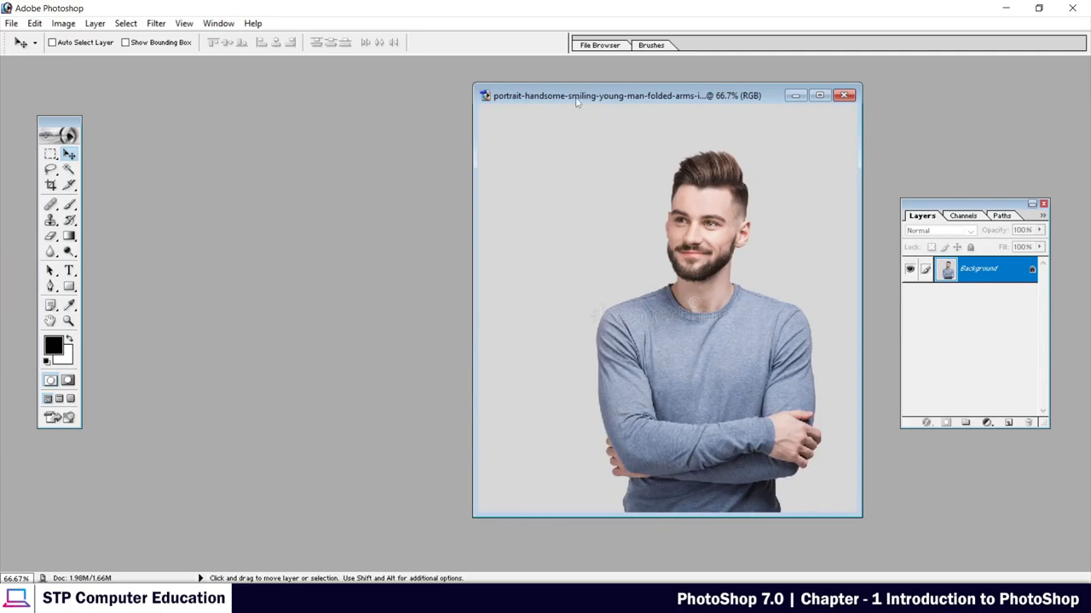
left_click_drag(576, 100, 604, 108)
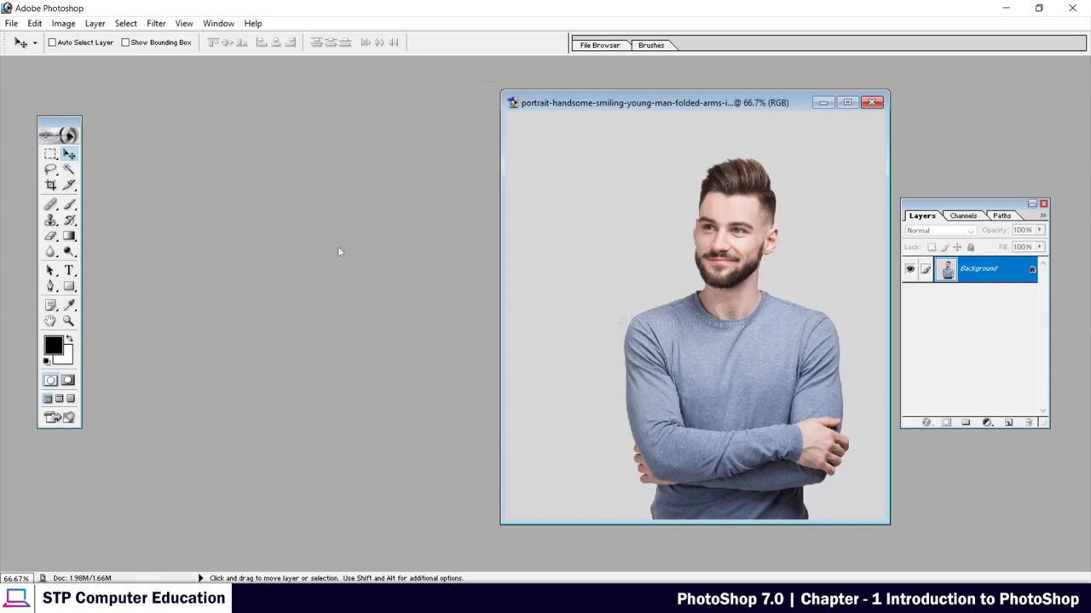
Start a new document, move its settings dialog toward the centre and name the document demo.
left_click(12, 24)
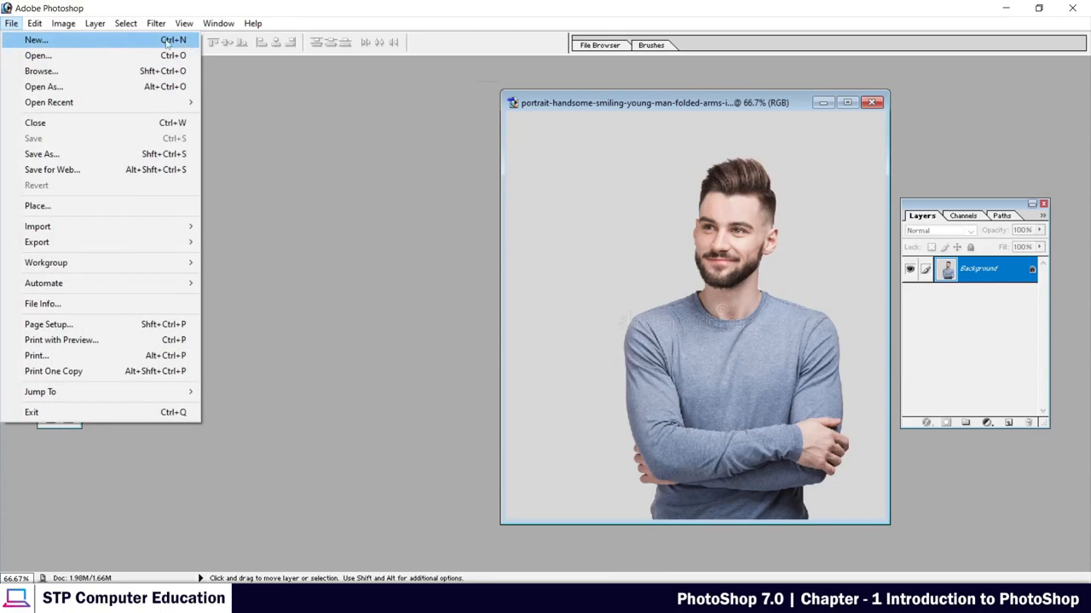
left_click(34, 44)
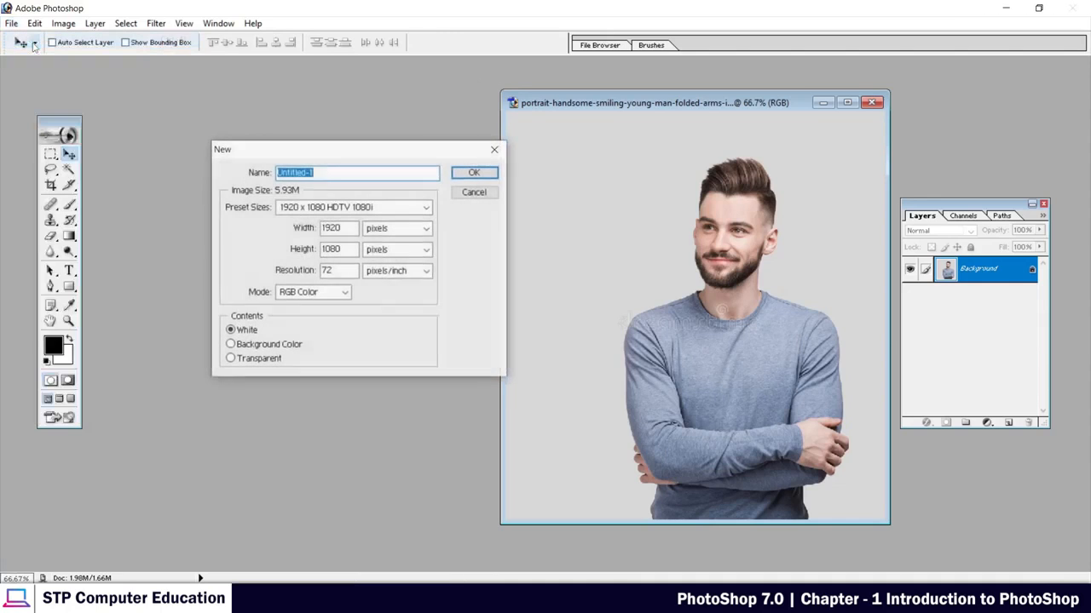
left_click_drag(334, 152, 460, 179)
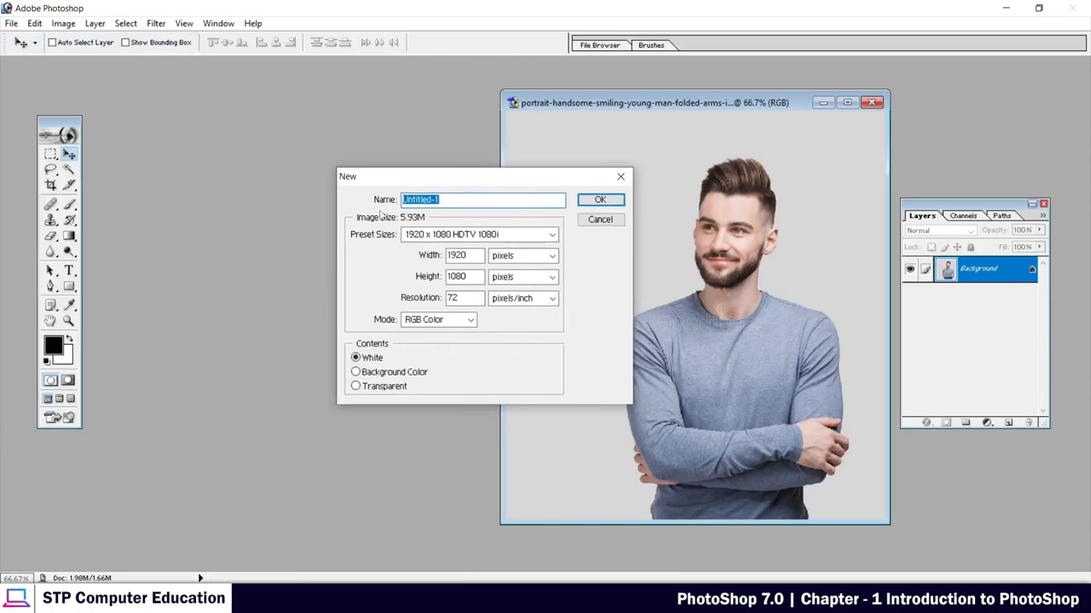
left_click(457, 199)
left_click_drag(457, 199, 400, 199)
type("demo")
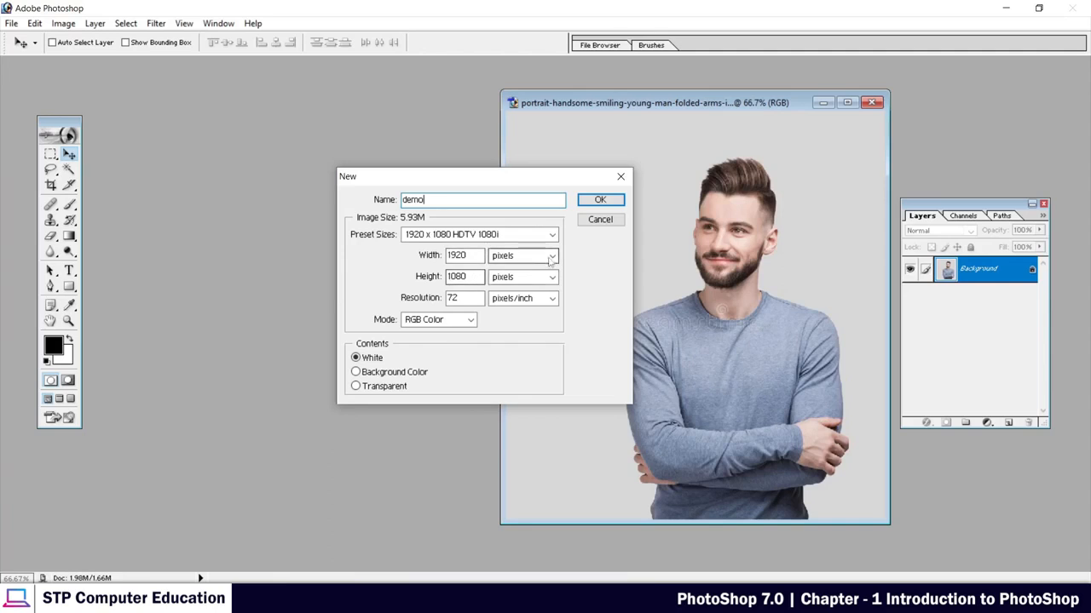
Try inches as the new document's width unit and switch it back to pixels.
left_click(552, 256)
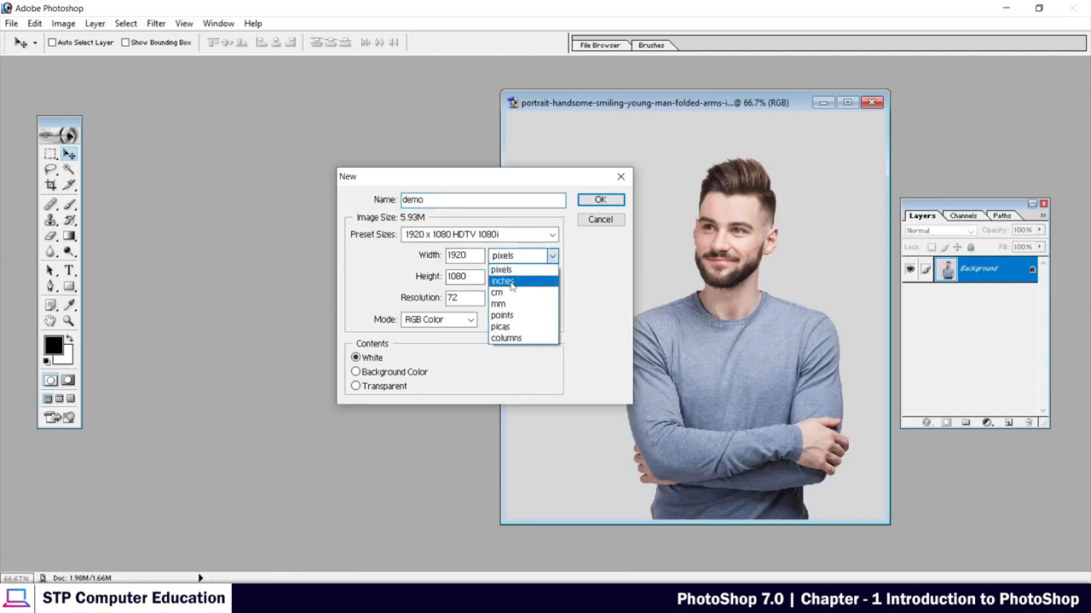
left_click(511, 282)
left_click(552, 257)
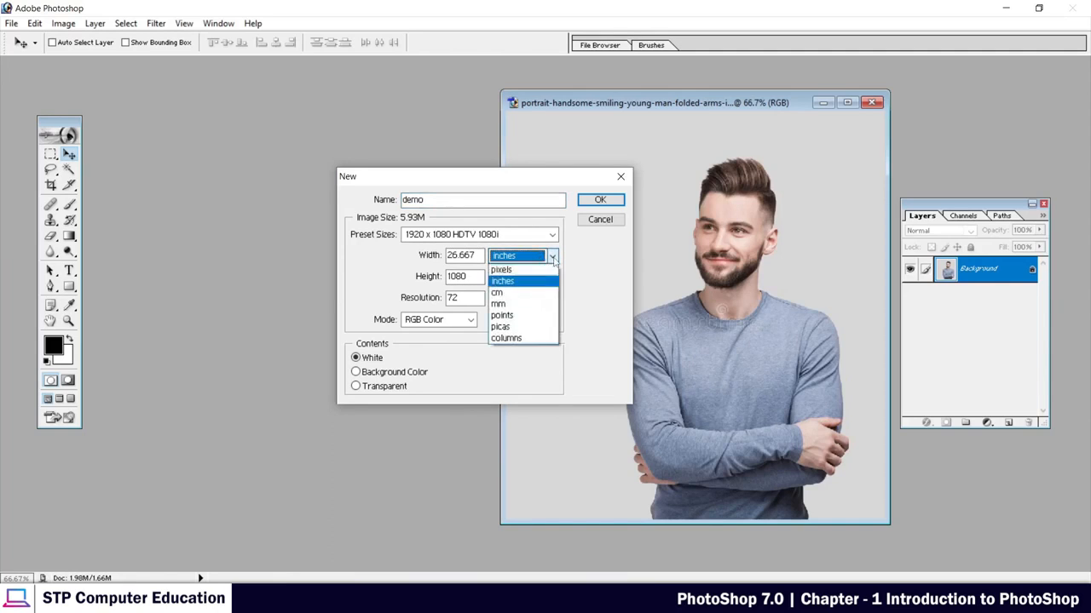
left_click(521, 270)
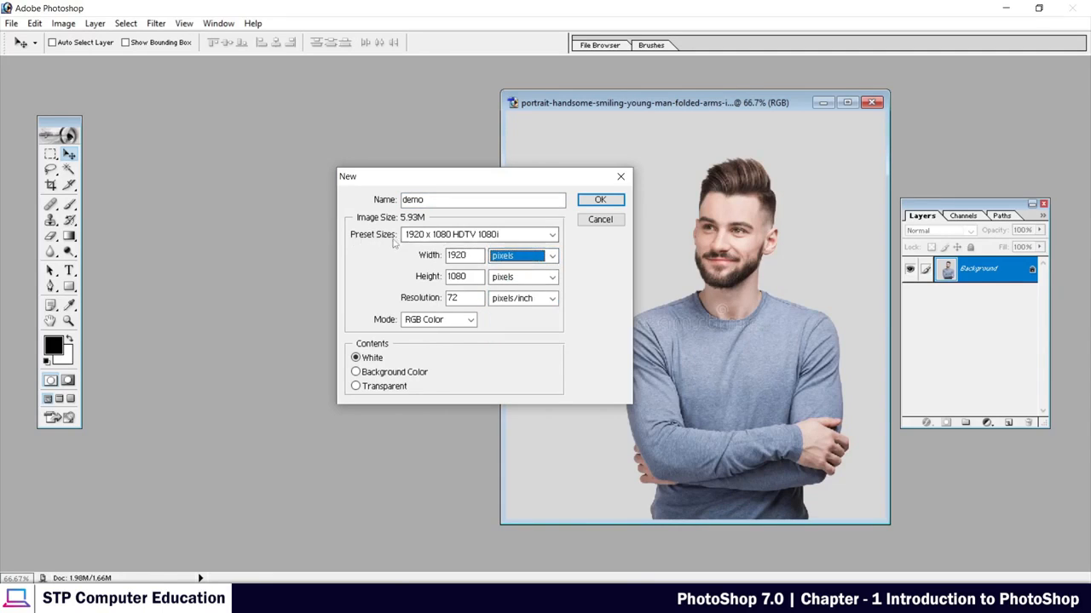
Try the A4 preset size for the new document and return to the 1920 x 1080 HDTV 1080i preset.
left_click(550, 238)
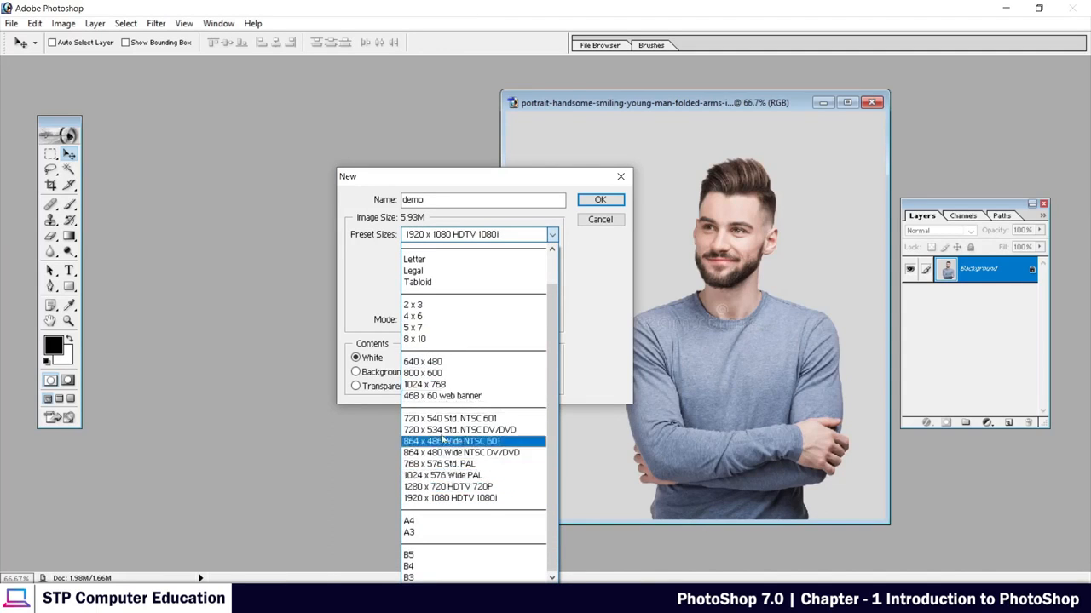
left_click(415, 523)
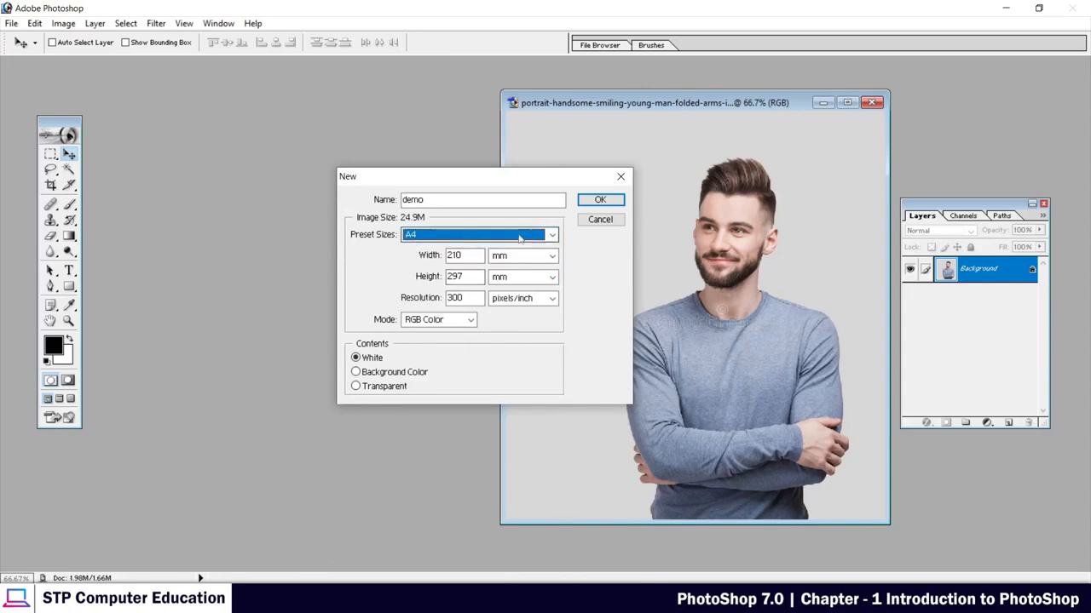
left_click(552, 236)
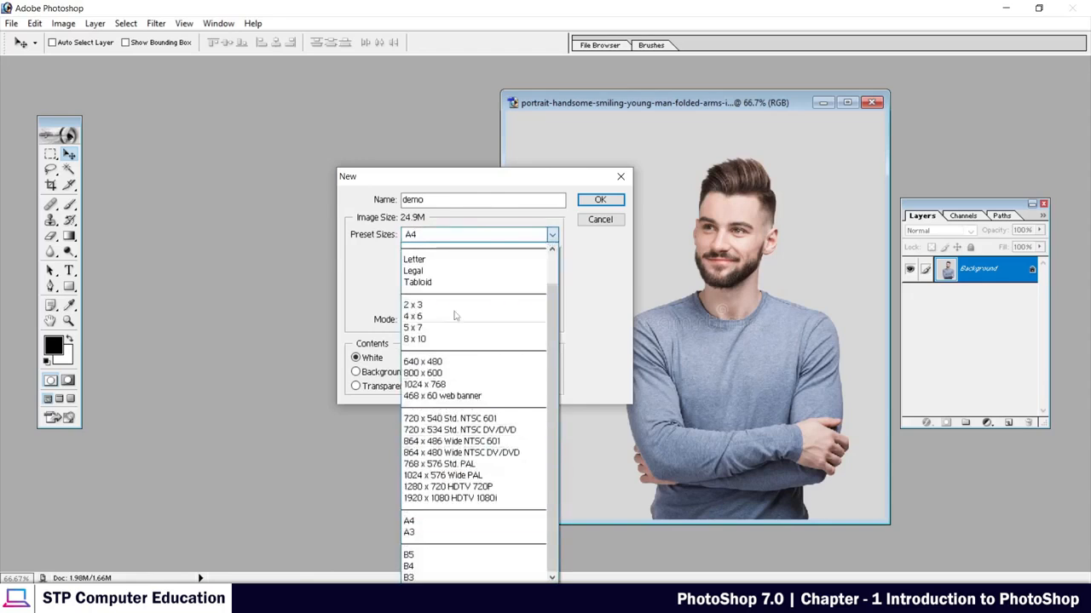
left_click(399, 343)
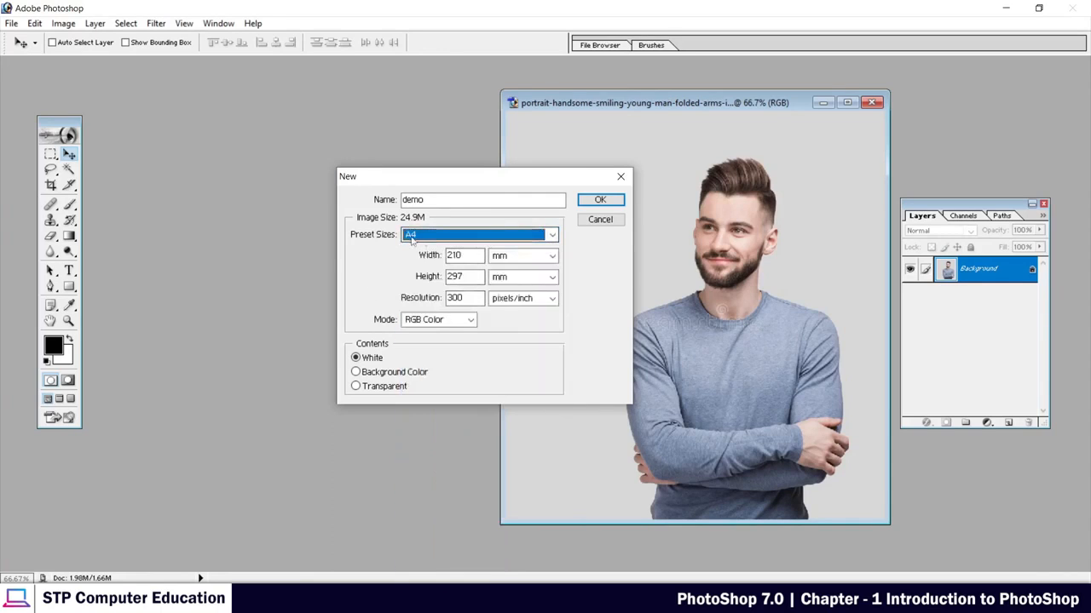
left_click(552, 235)
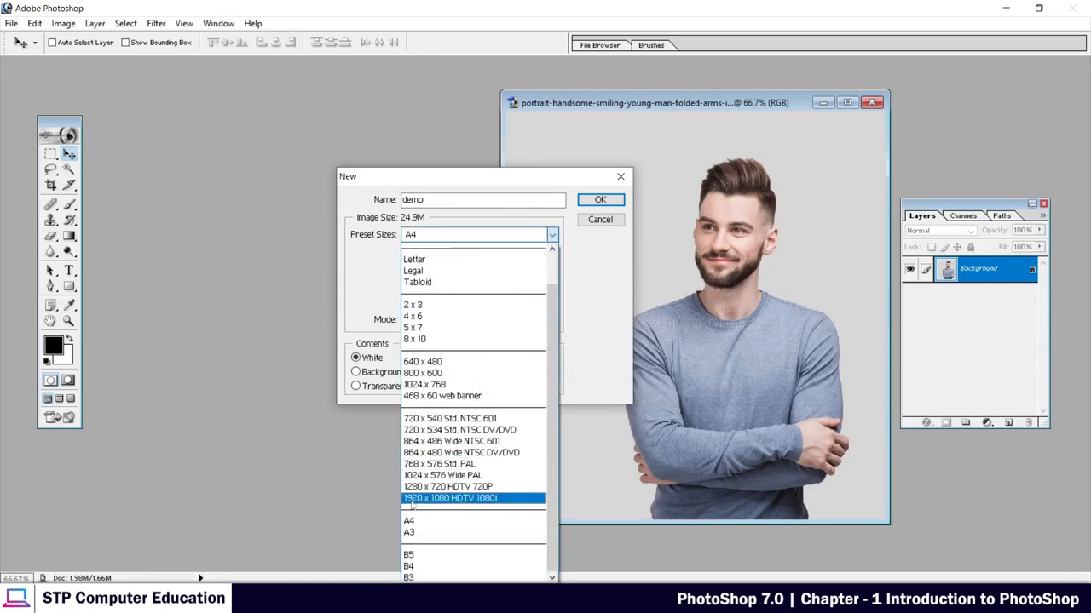
left_click(467, 499)
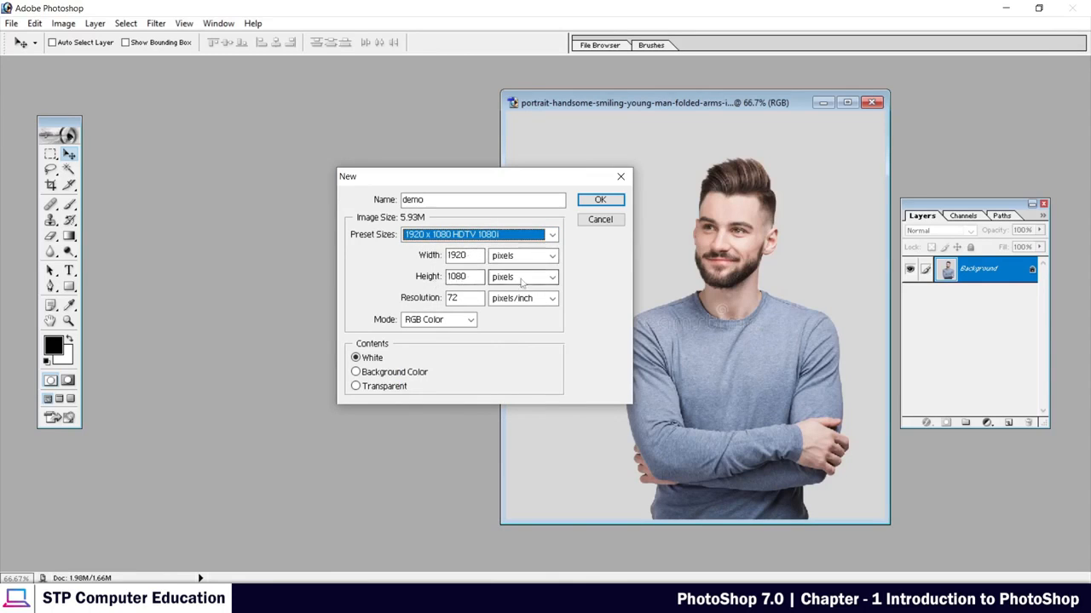
Set the new document's resolution to 300 pixels/inch and choose RGB Color as its mode.
left_click(450, 298)
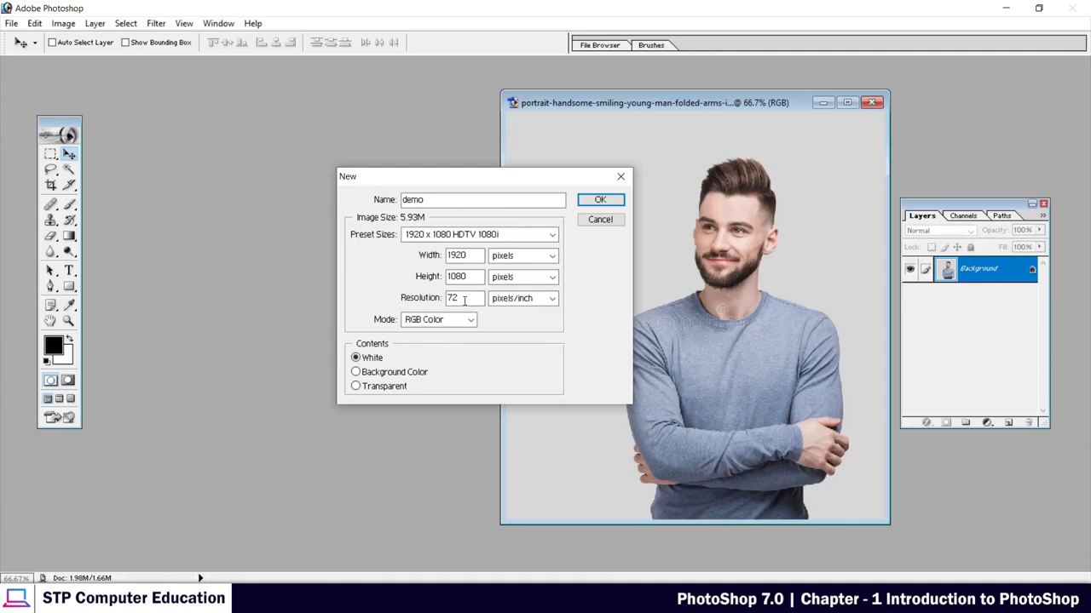
left_click_drag(464, 300, 447, 299)
type("300")
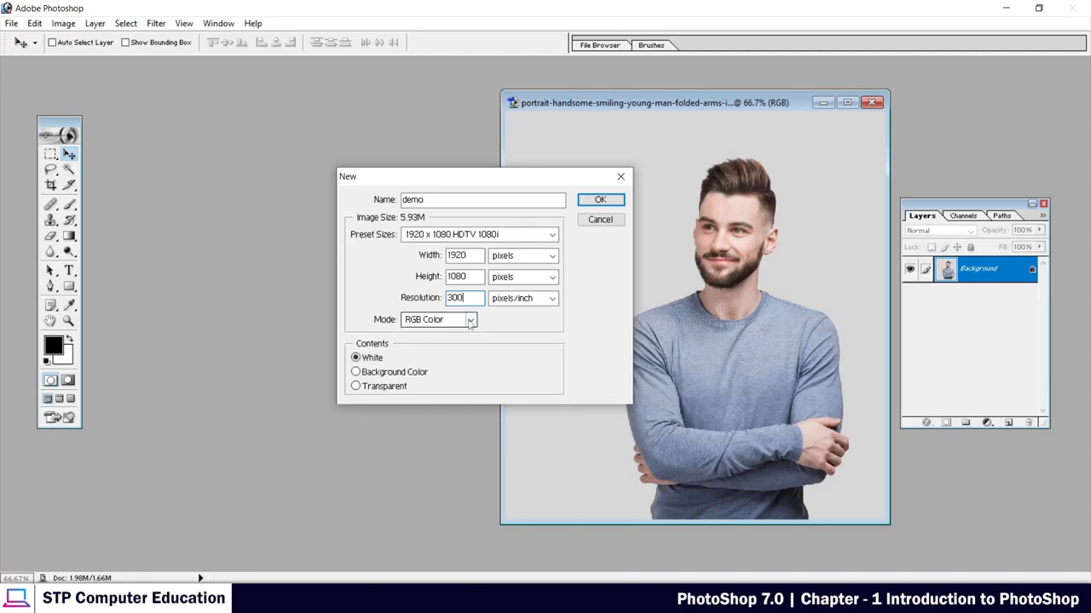
left_click(469, 320)
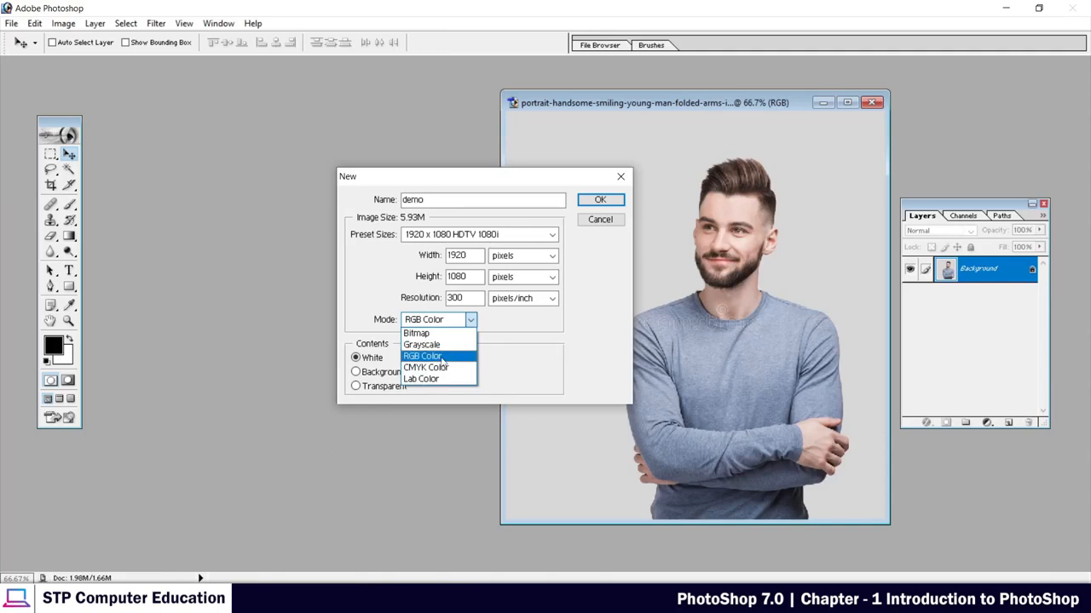
left_click(444, 361)
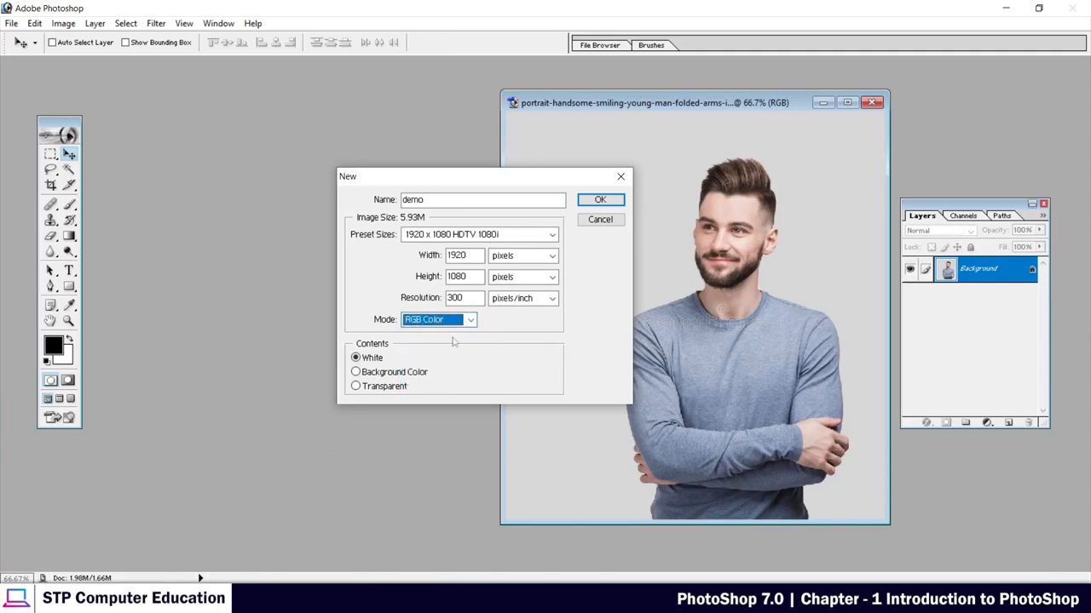
key("shift+Tab")
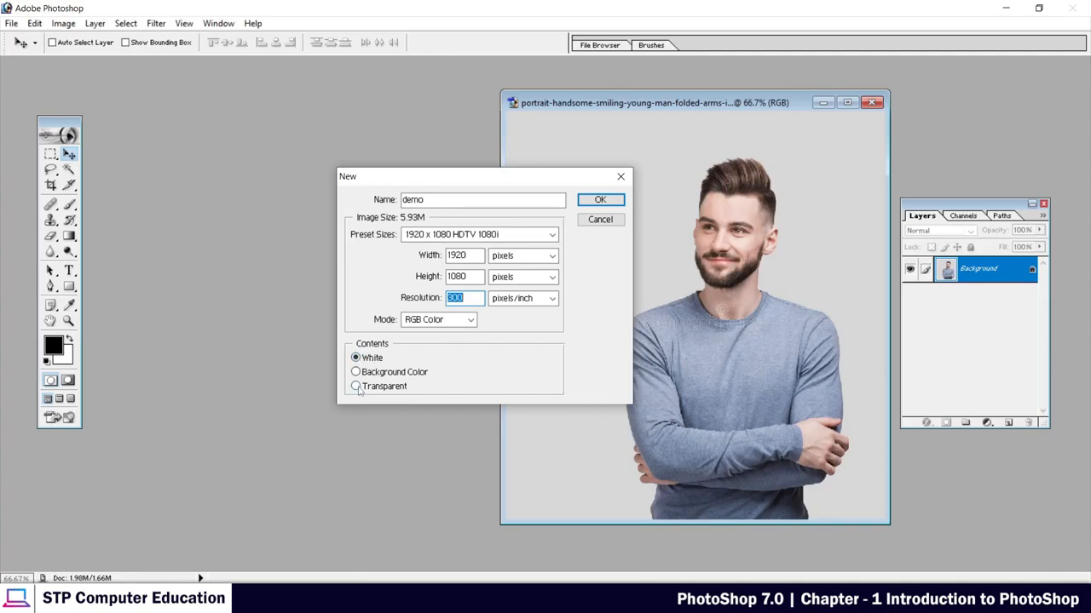
Try transparent contents for the new document, return to White and create the document.
left_click(358, 389)
left_click(356, 359)
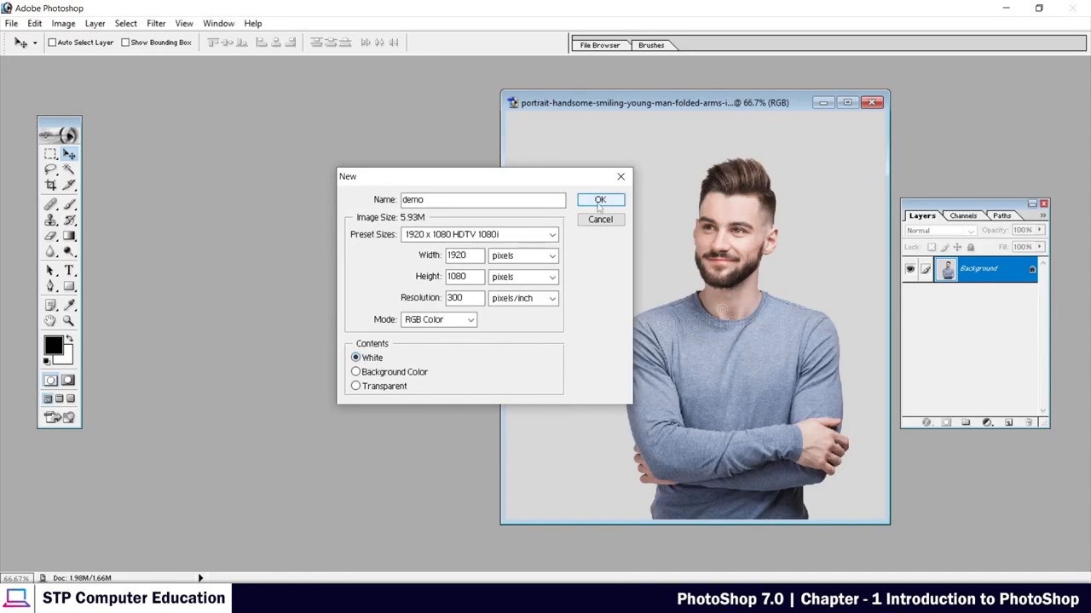
left_click(599, 201)
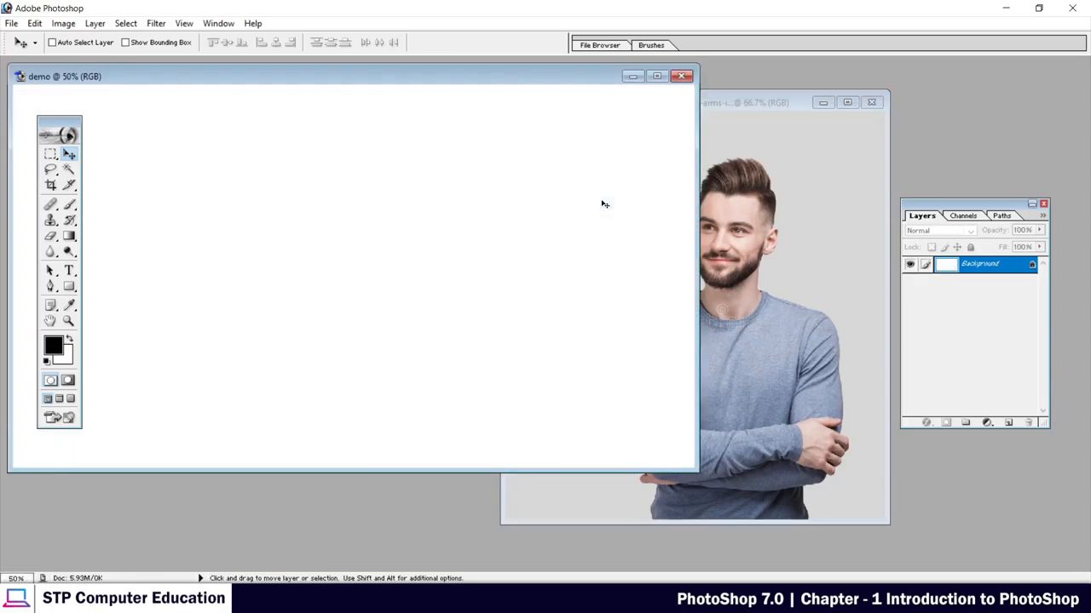
Arrange the demo and portrait windows side by side with the portrait in front, and shift the toolbox slightly.
left_click_drag(195, 80, 350, 114)
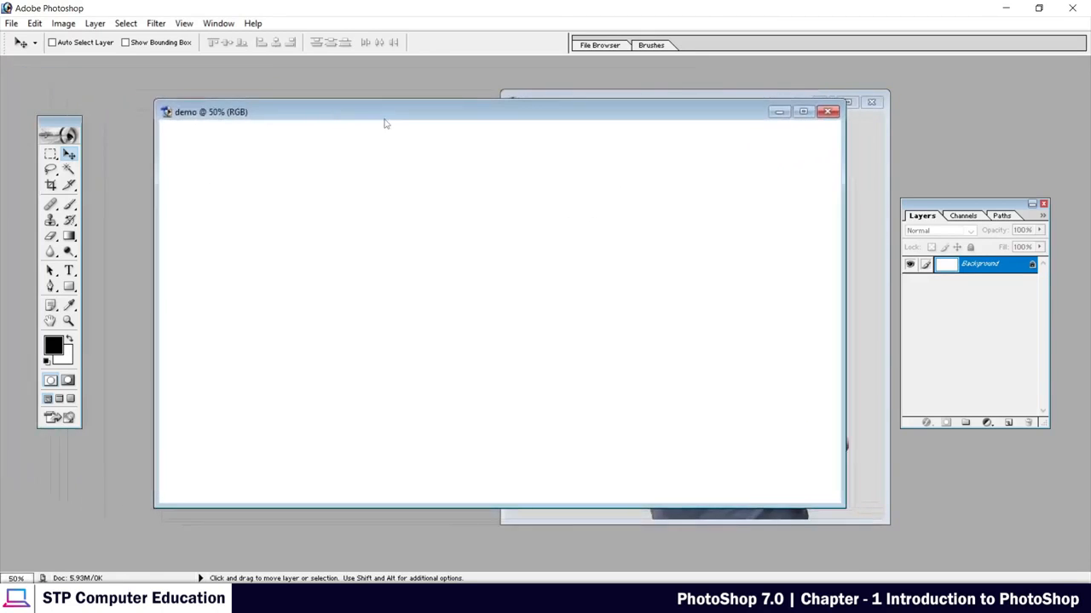
left_click_drag(470, 125, 382, 143)
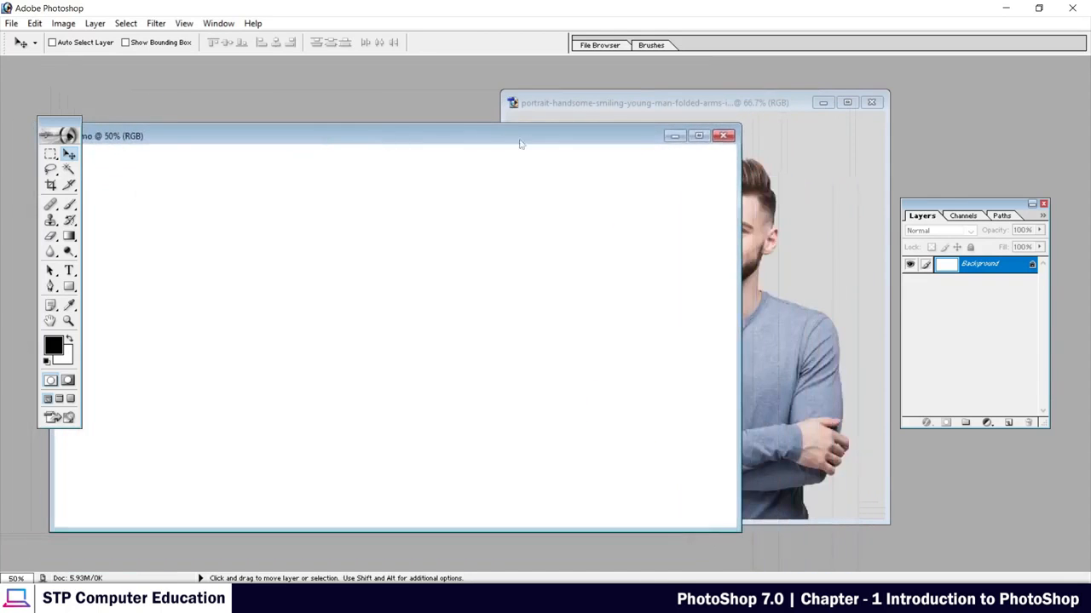
left_click(578, 104)
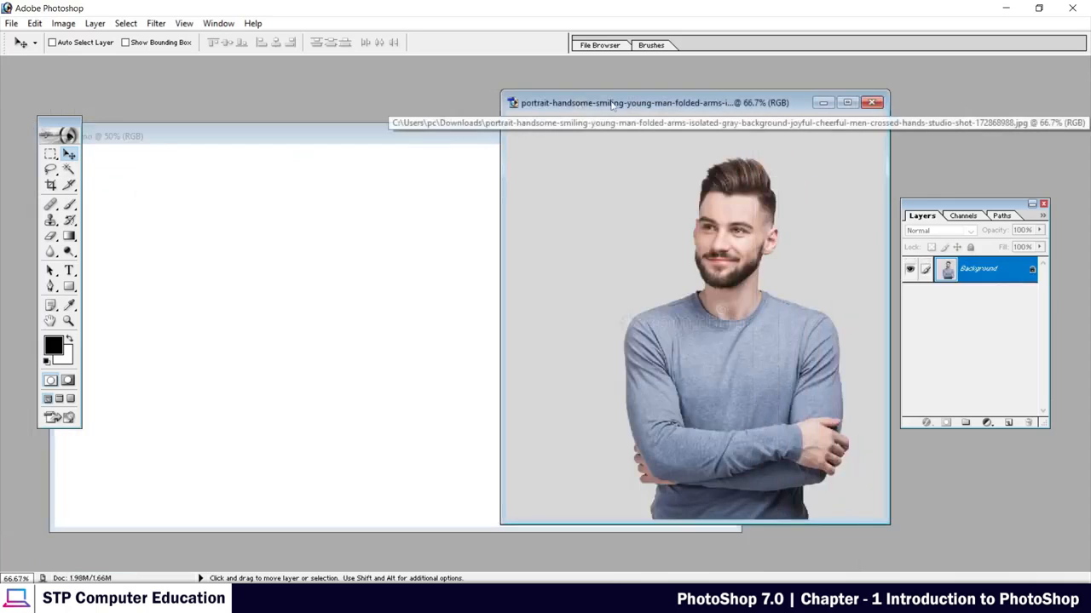
left_click_drag(613, 104, 626, 154)
left_click(285, 136)
mouse_move(284, 136)
left_mouse_down()
mouse_move(253, 122)
mouse_move(267, 145)
left_mouse_up()
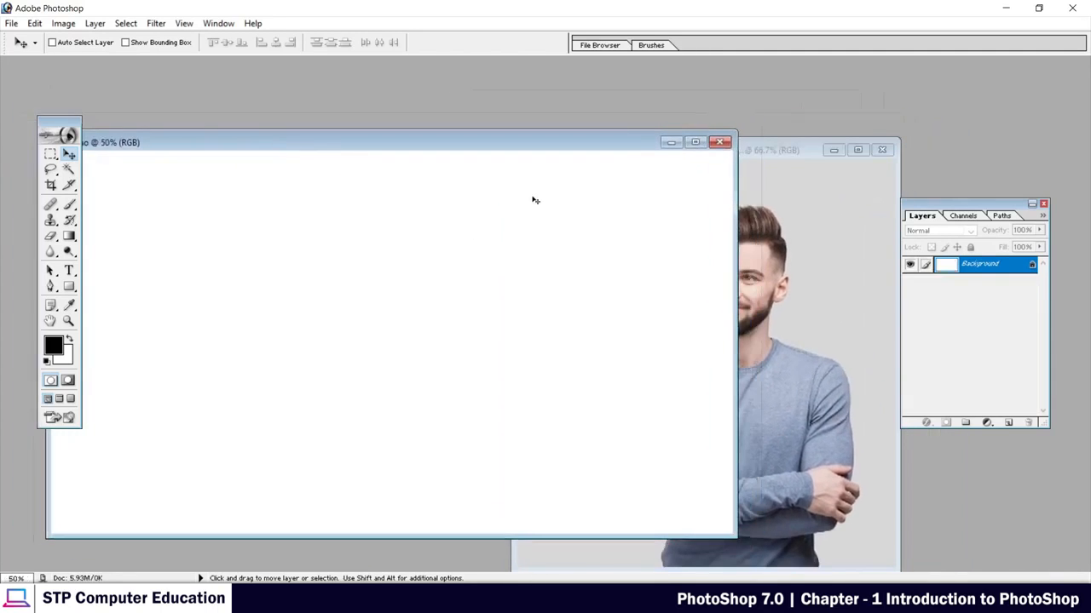
left_click_drag(788, 159, 820, 106)
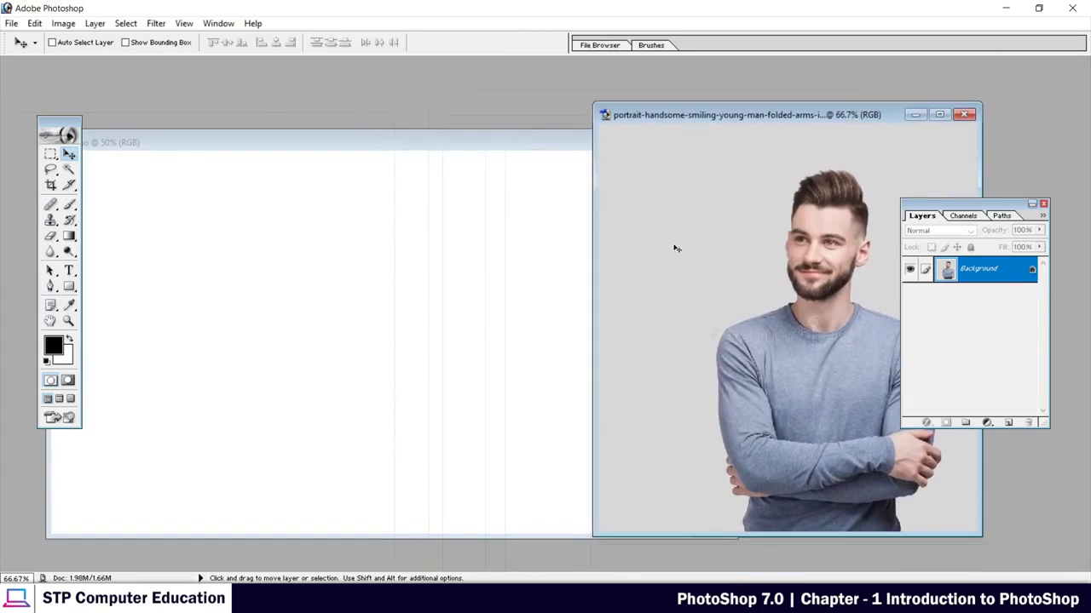
left_click_drag(725, 114, 724, 150)
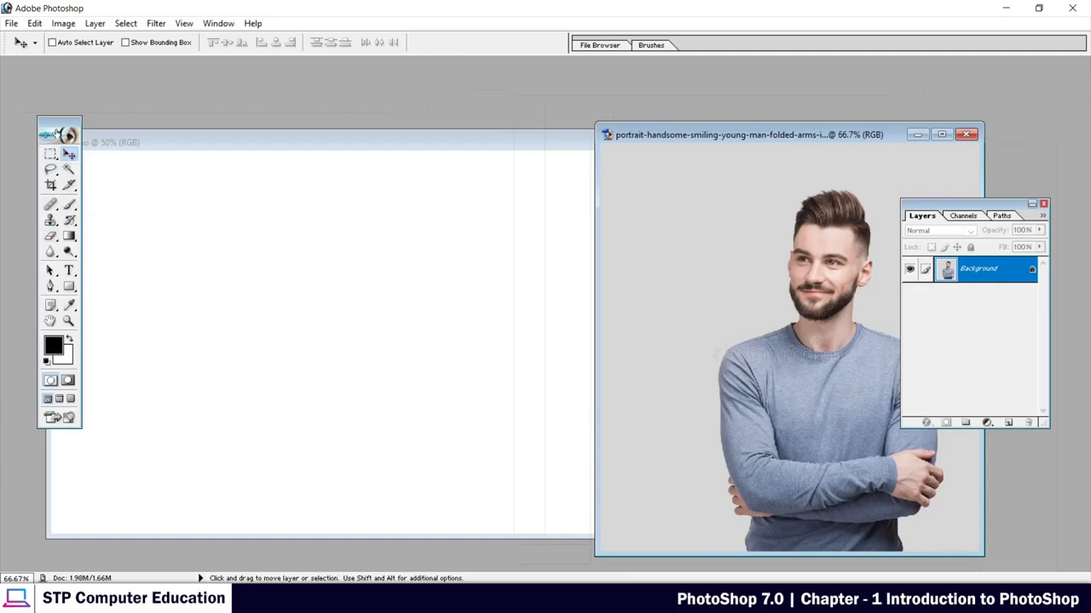
left_click_drag(63, 128, 76, 108)
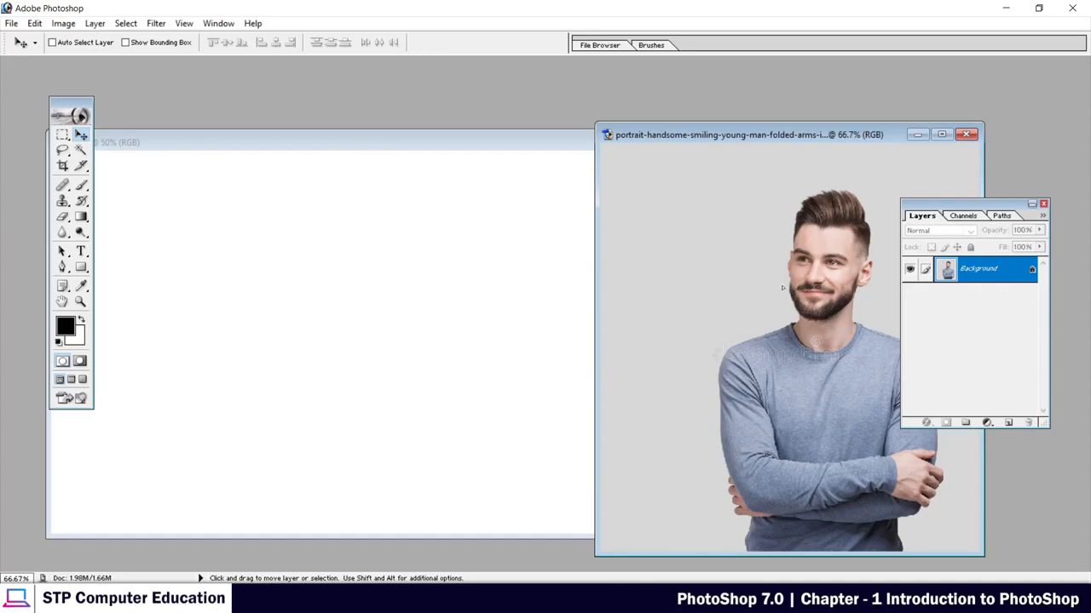
Copy the portrait into the demo document with the Move tool and arrange the demo window and Layers palette next to each other.
left_click_drag(643, 275, 380, 306)
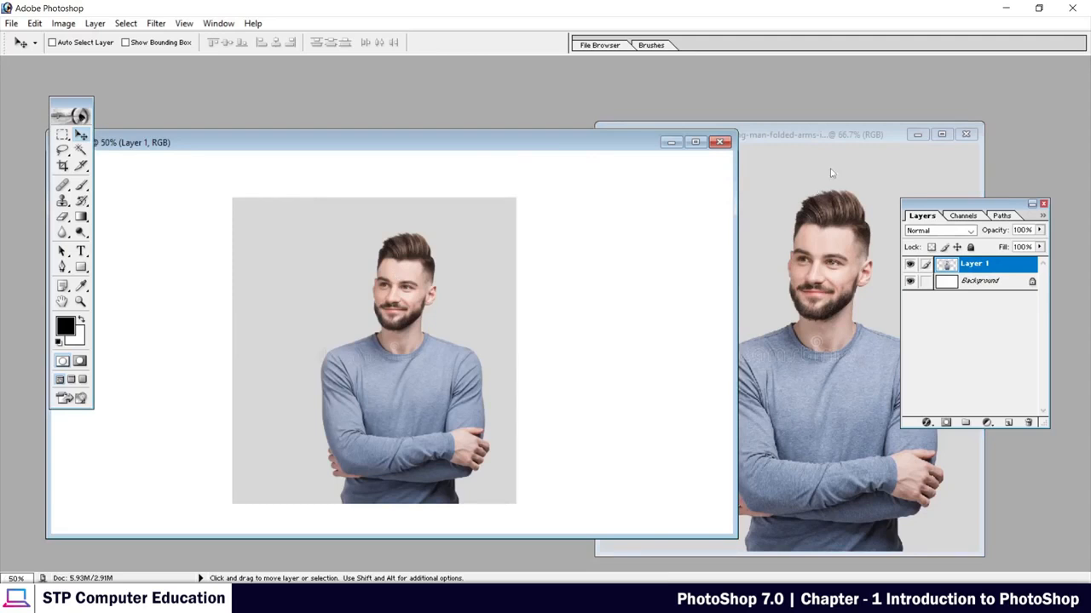
left_click_drag(389, 140, 510, 106)
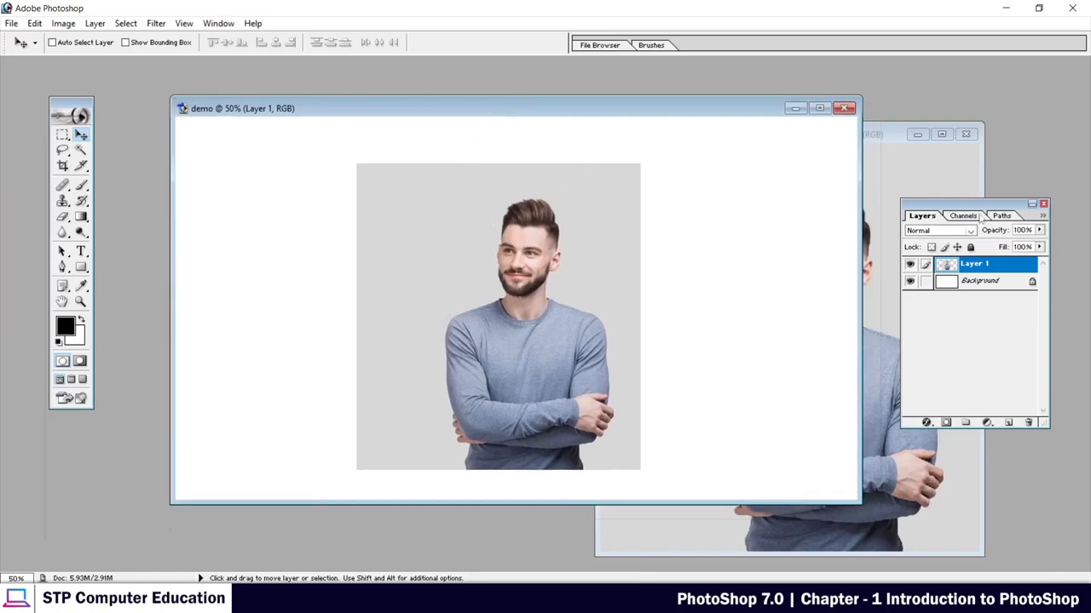
left_click_drag(921, 202, 865, 192)
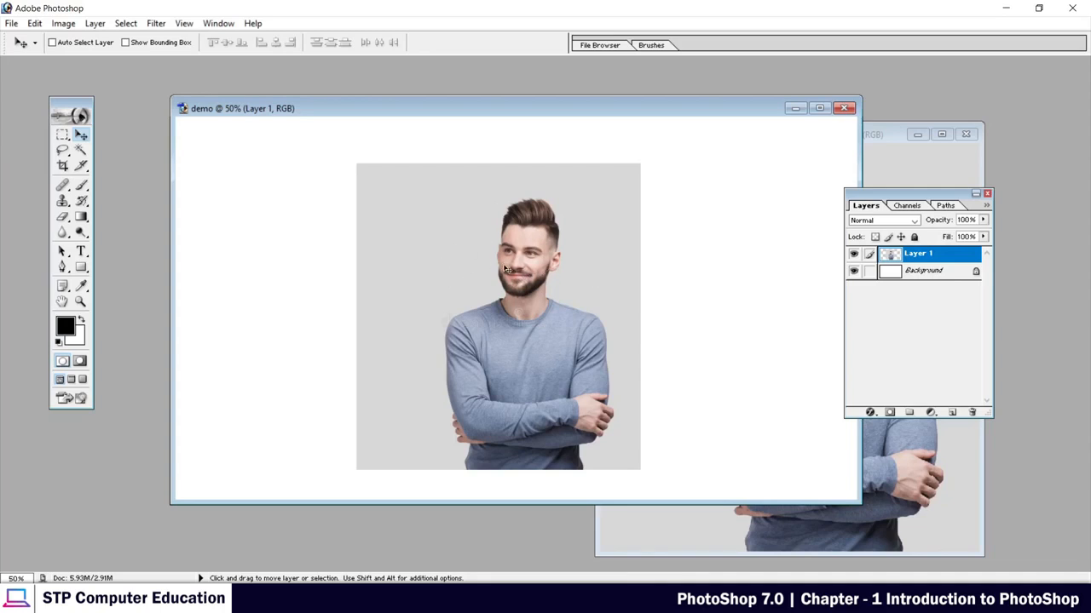
Select the Background layer, switch back to Layer 1 and move the portrait to the right on the canvas.
left_click(893, 273)
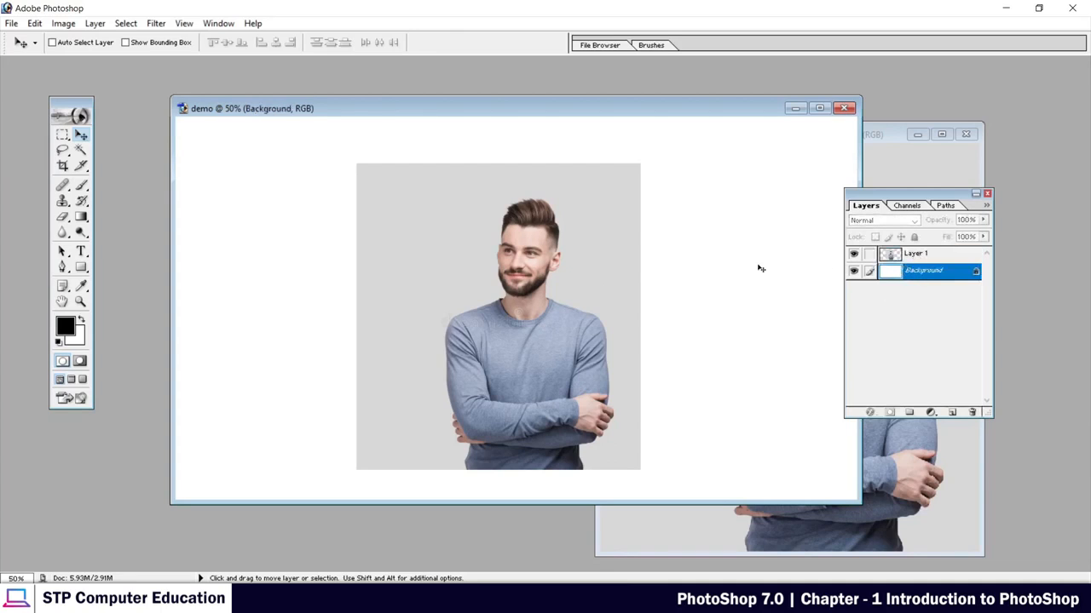
left_click(924, 256)
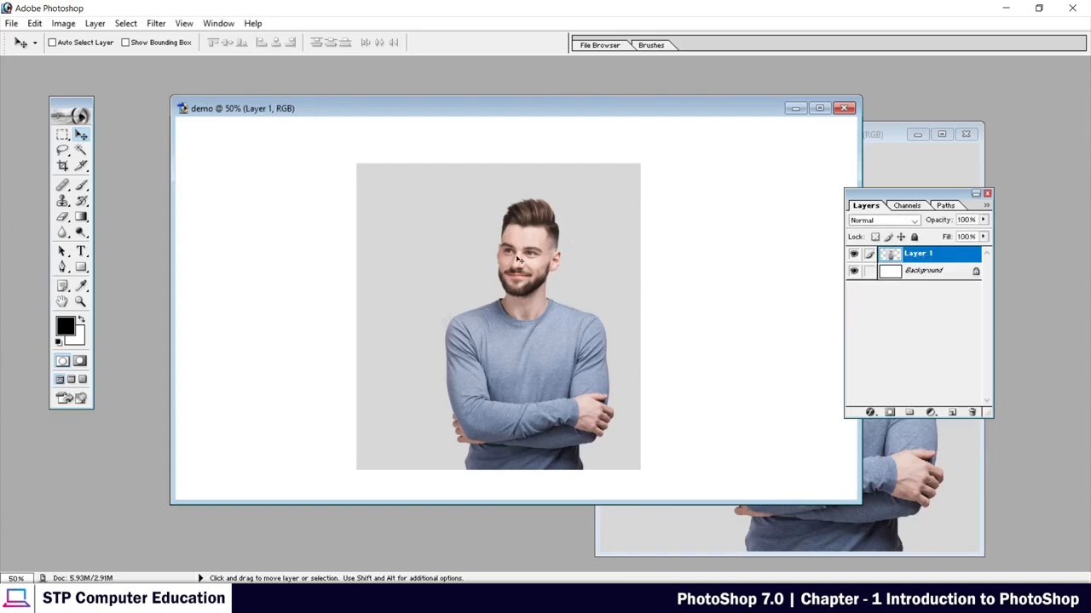
left_click_drag(518, 259, 565, 264)
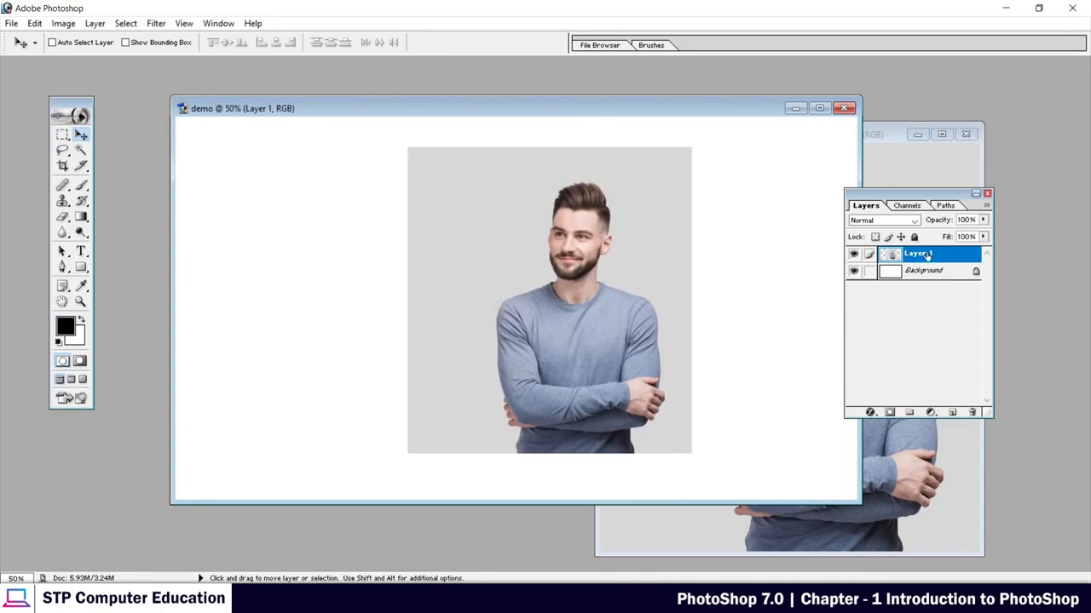
Toggle the visibility of Layer 1 off and on twice.
left_click(853, 256)
left_click(853, 256)
left_click(853, 256)
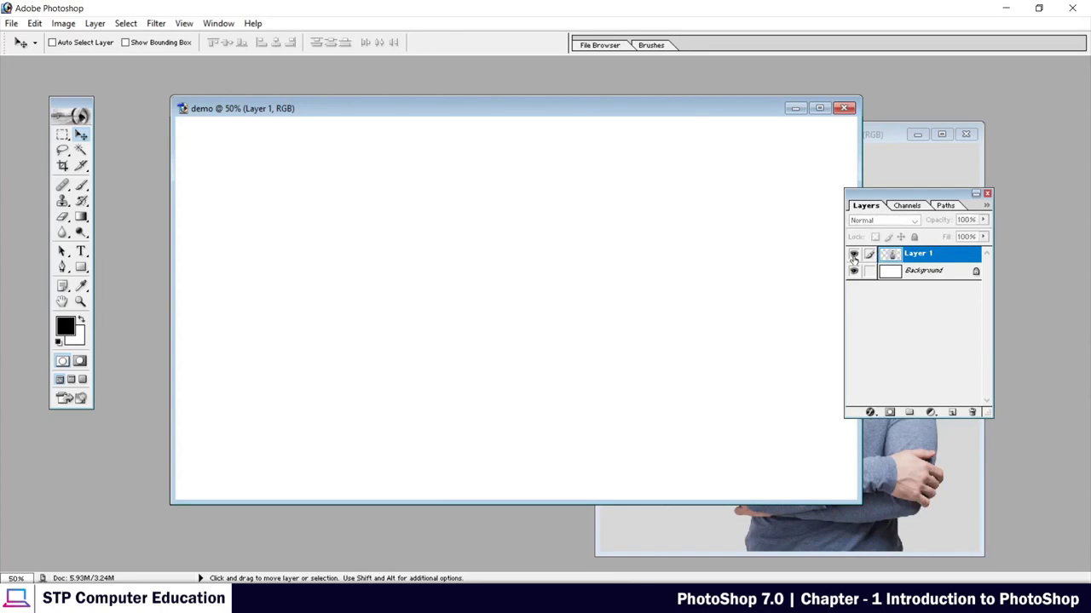
left_click(853, 255)
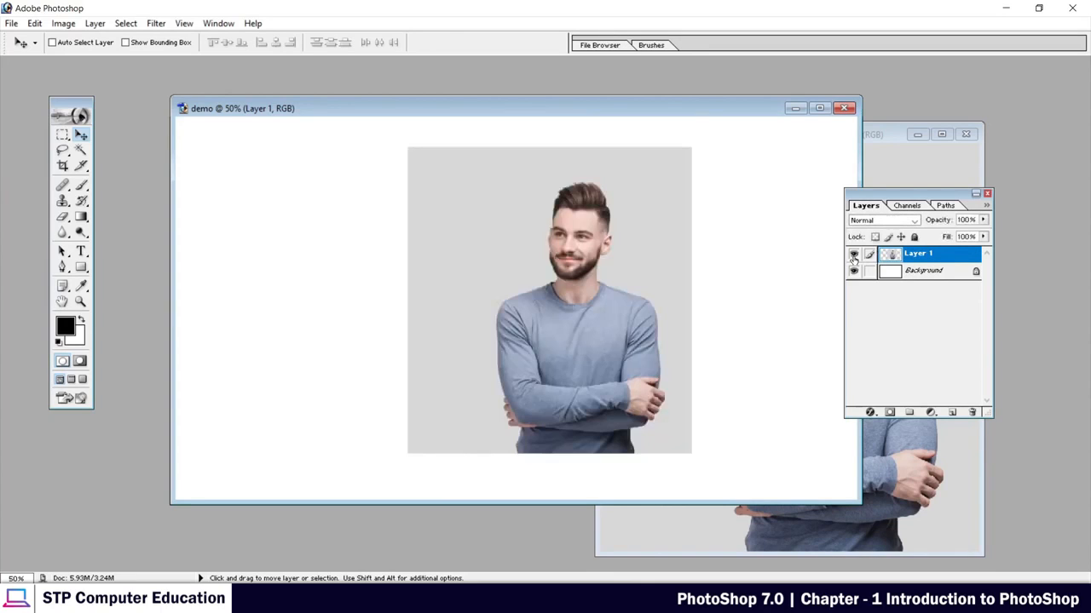
Try to move the locked Background layer on the canvas and dismiss the alert.
left_click(924, 273)
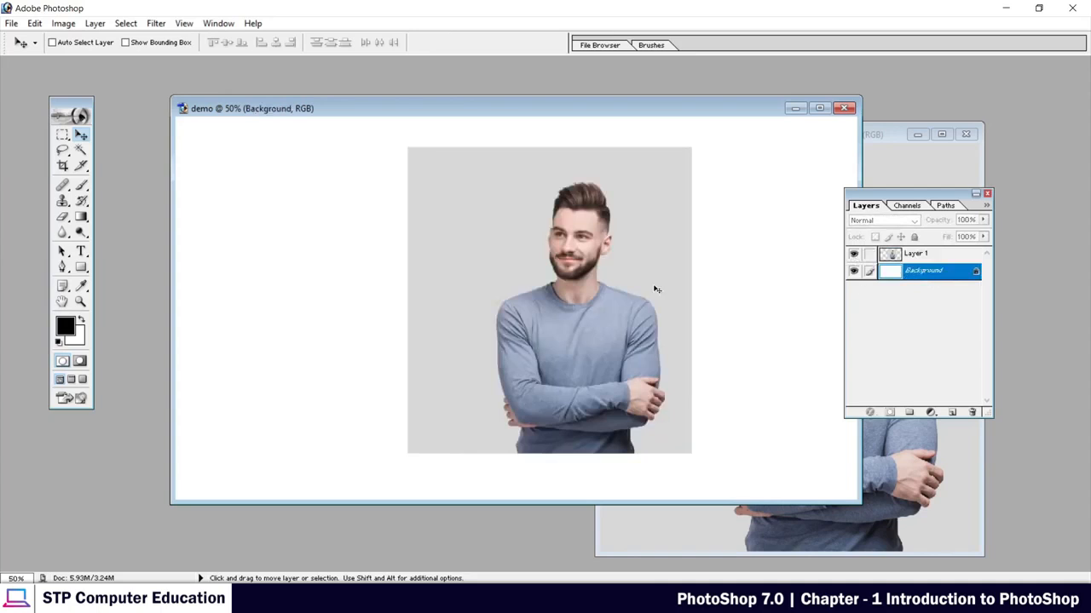
left_click_drag(580, 264, 461, 261)
left_click(472, 233)
left_click(731, 264)
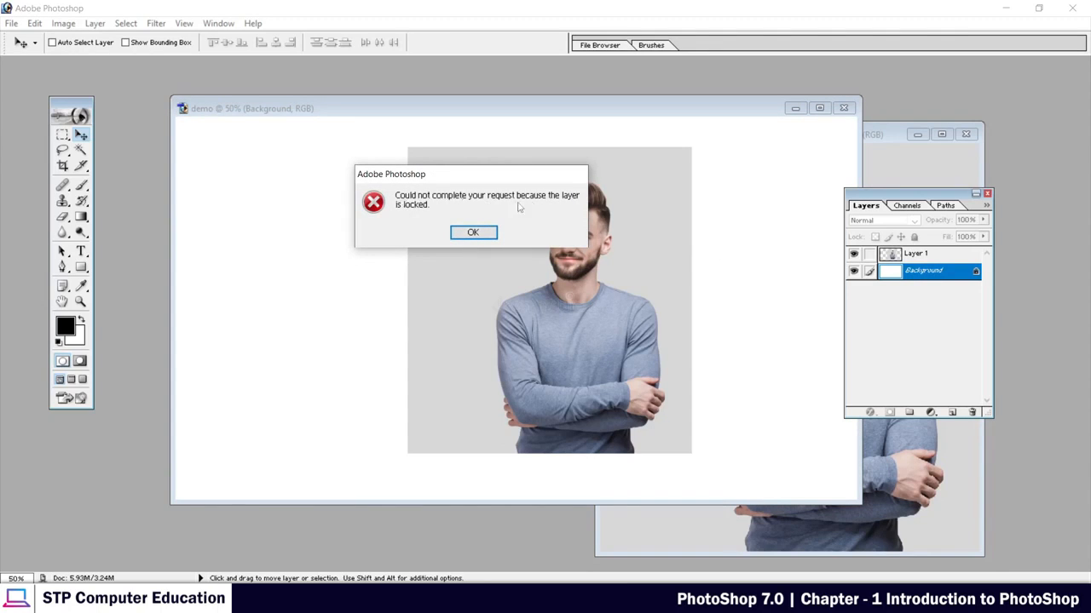
left_click(473, 232)
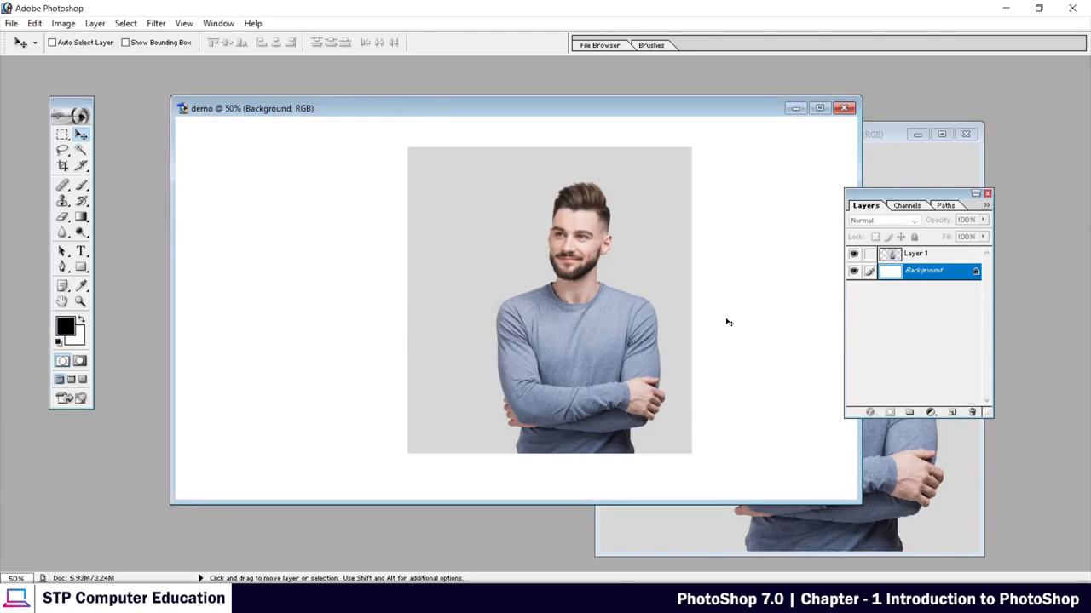
Select Layer 1 and move the portrait left, then back toward the middle of the canvas.
left_click(916, 257)
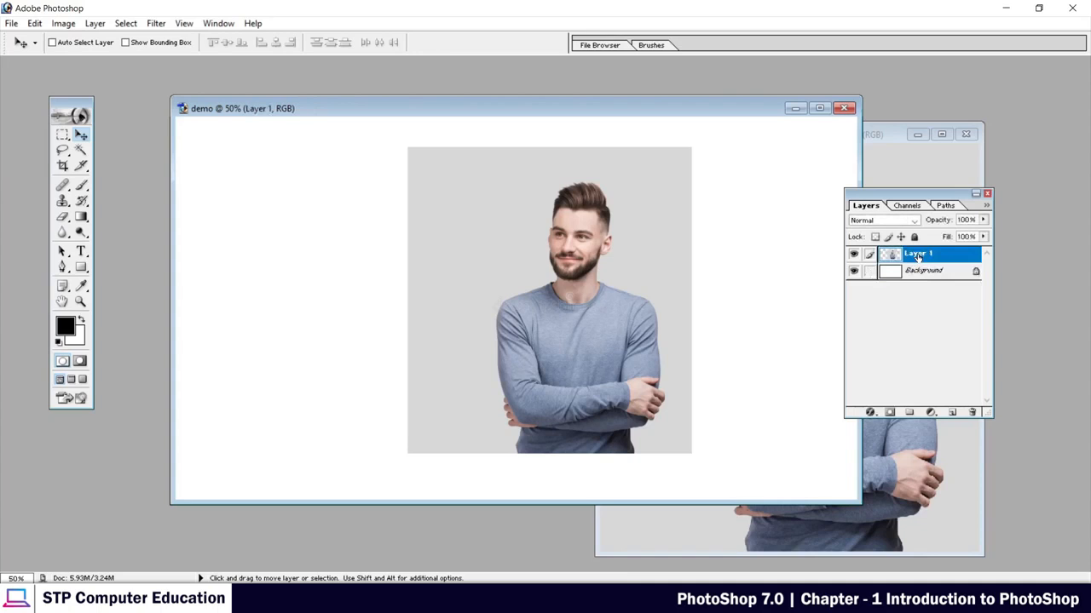
left_click_drag(624, 230, 545, 239)
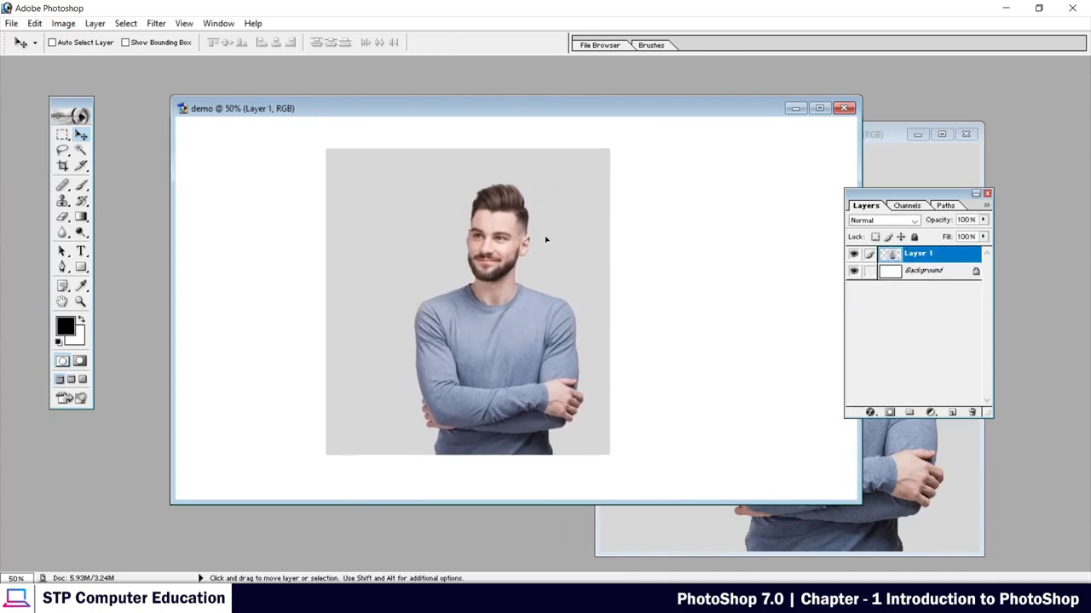
left_click_drag(458, 243, 578, 243)
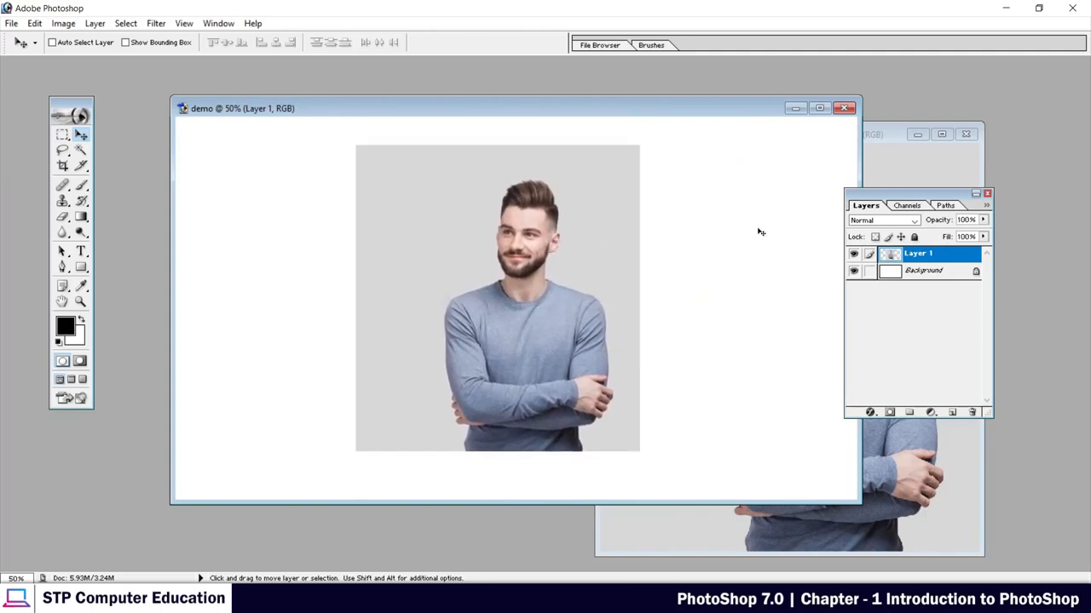
Maximize the demo document window and move the Layers palette clear of the canvas.
left_click_drag(630, 114, 588, 117)
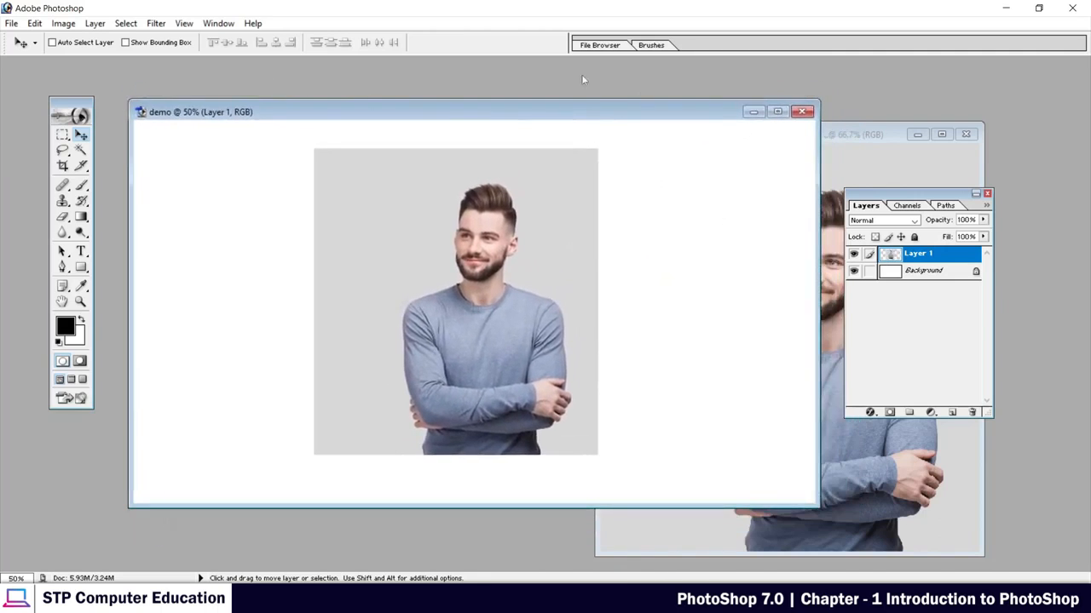
left_click(778, 114)
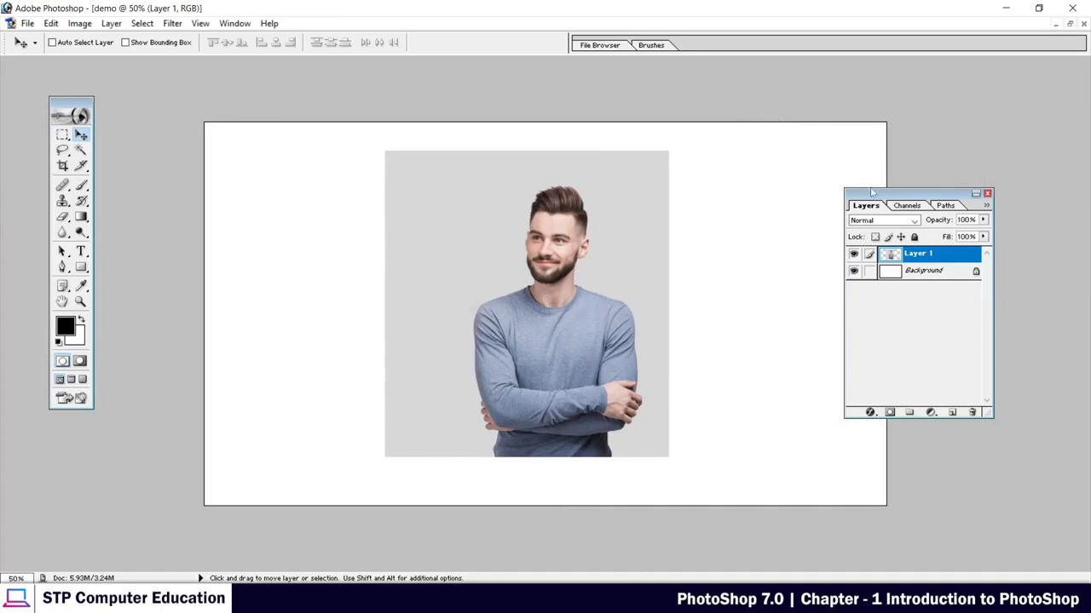
left_click_drag(863, 196, 982, 176)
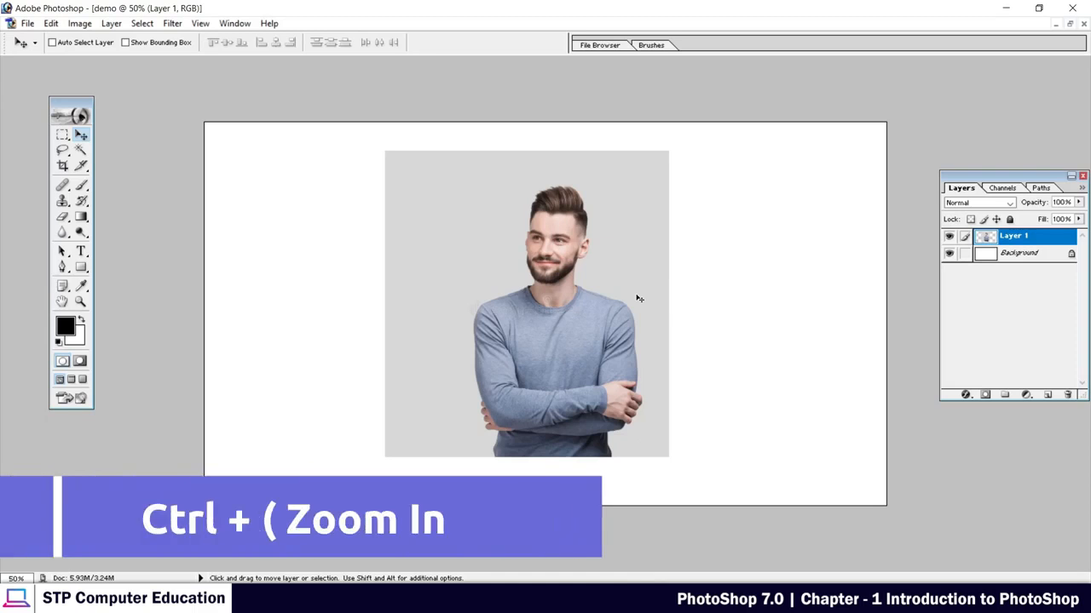
Zoom the demo document in to 300%, out to 50% and back in to 100%.
key("ctrl+plus")
key("ctrl+plus")
key("ctrl+plus")
key("ctrl+plus")
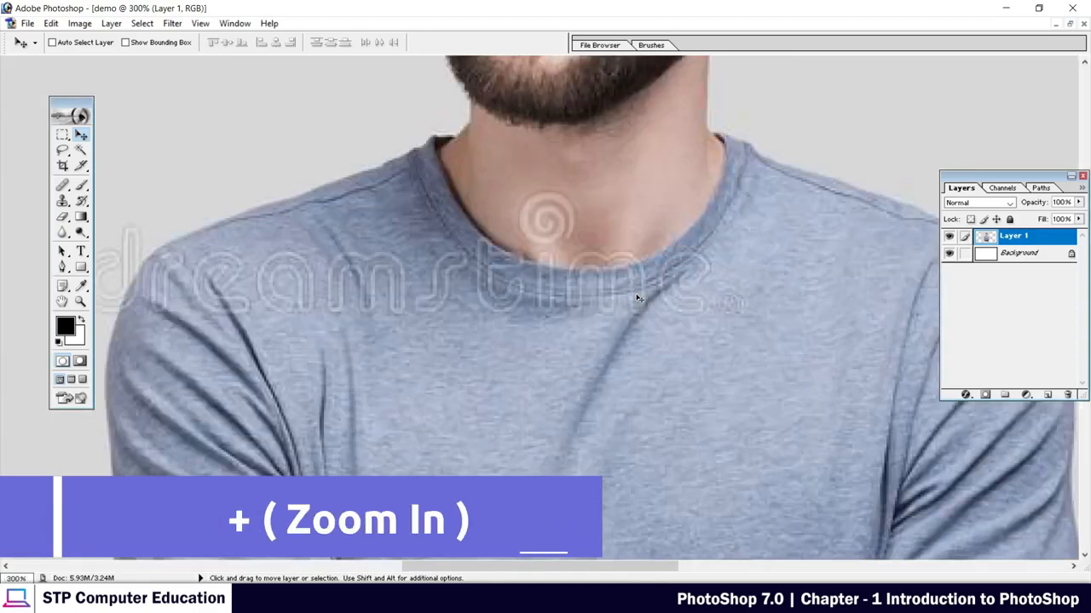
key("ctrl+minus")
key("ctrl+minus")
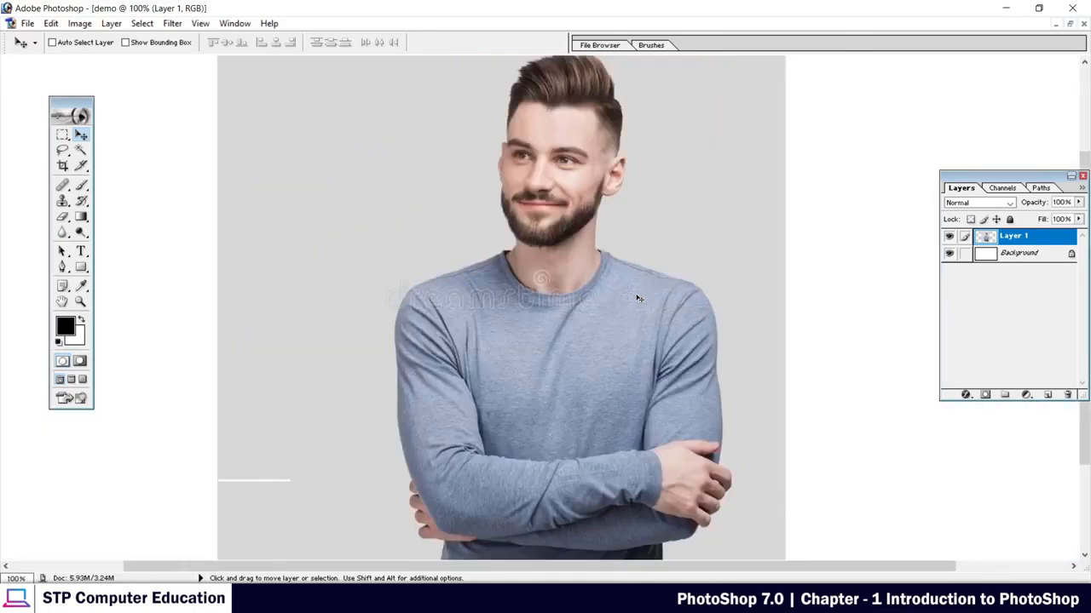
key("ctrl+minus")
key("ctrl+minus")
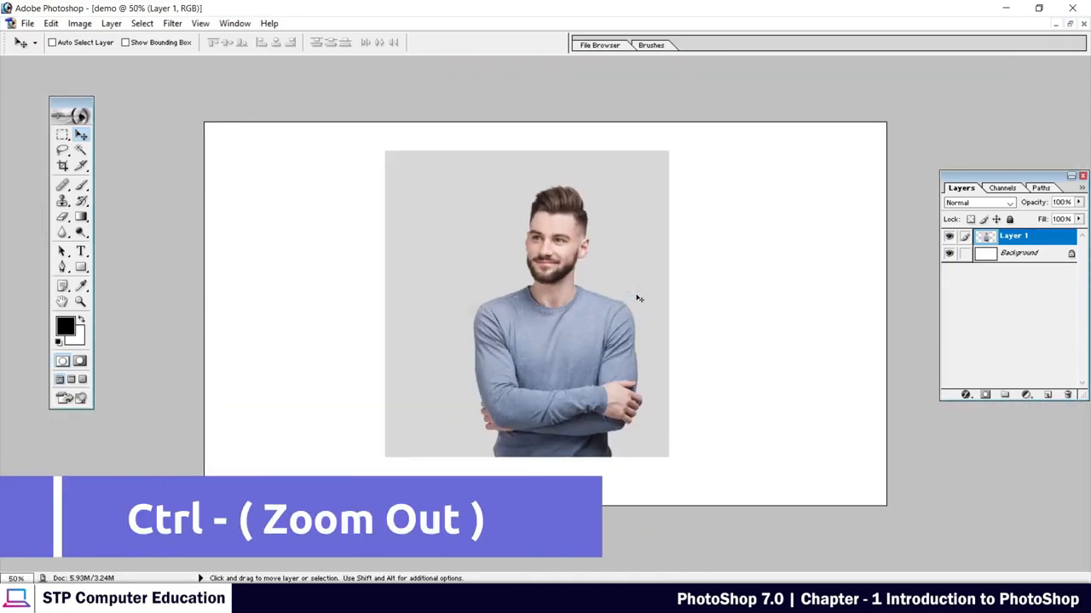
key("ctrl+plus")
key("ctrl+plus")
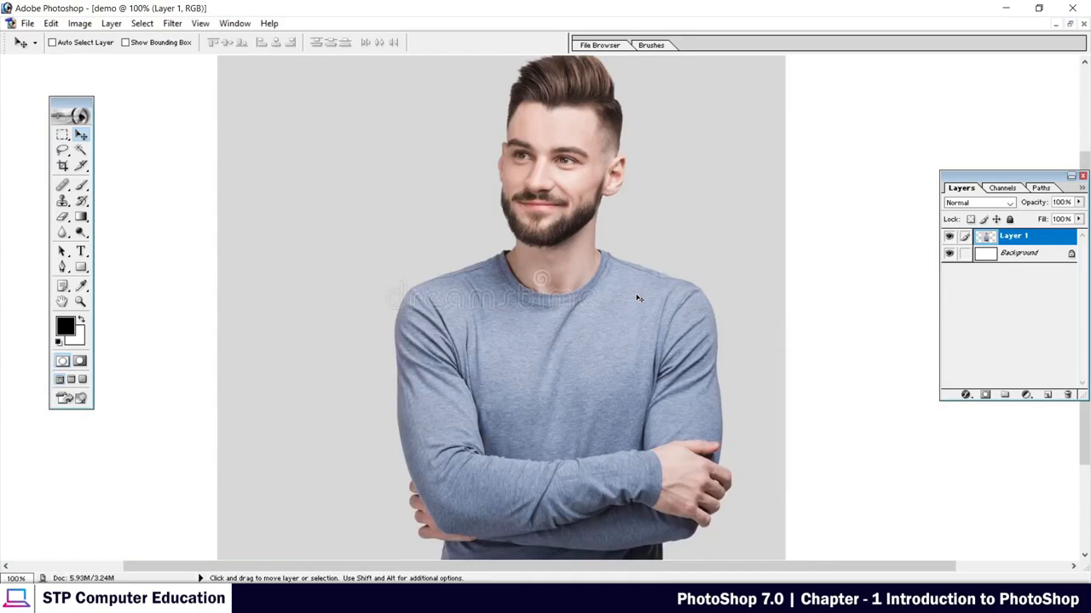
Zoom the demo document out to 33.3%, and fit the whole canvas in the view.
key("ctrl+minus")
key("ctrl+minus")
key("ctrl+minus")
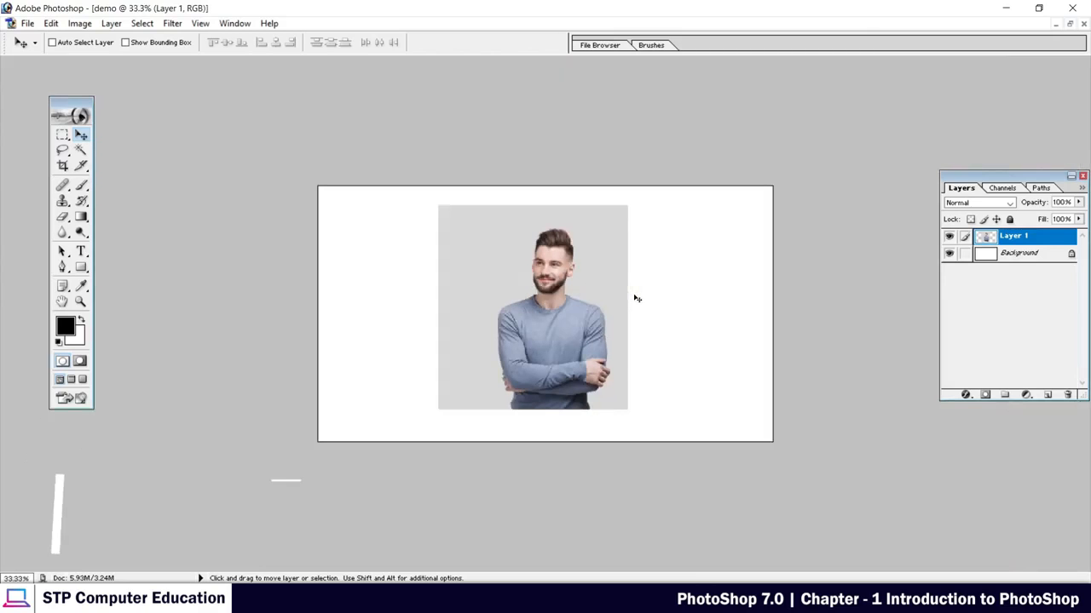
key("ctrl+0")
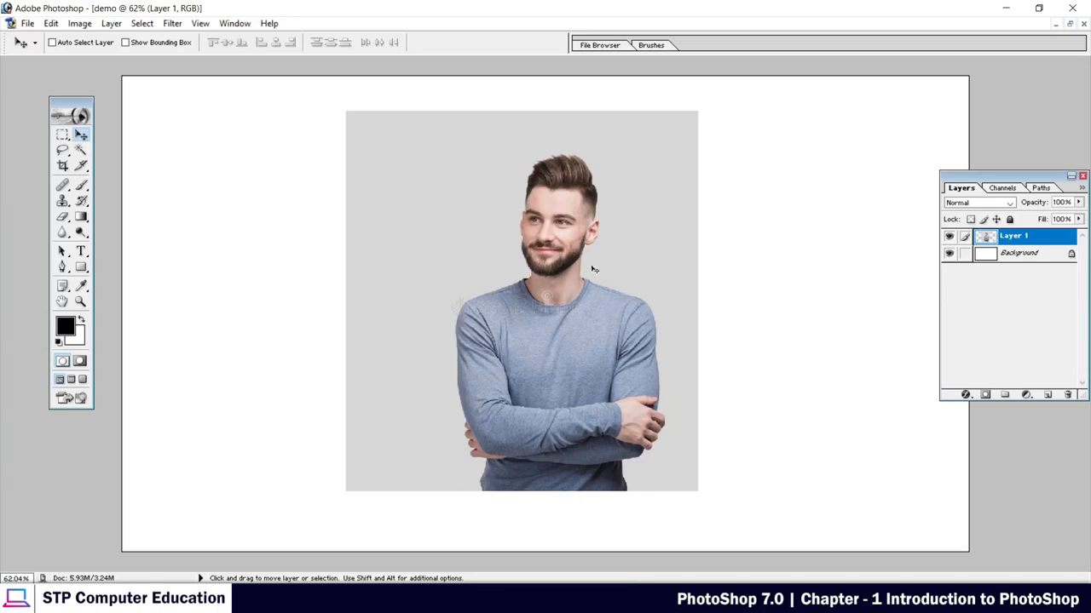
Move the portrait on Layer 1 toward the canvas's left side, and back to the middle.
left_click_drag(542, 253, 518, 263)
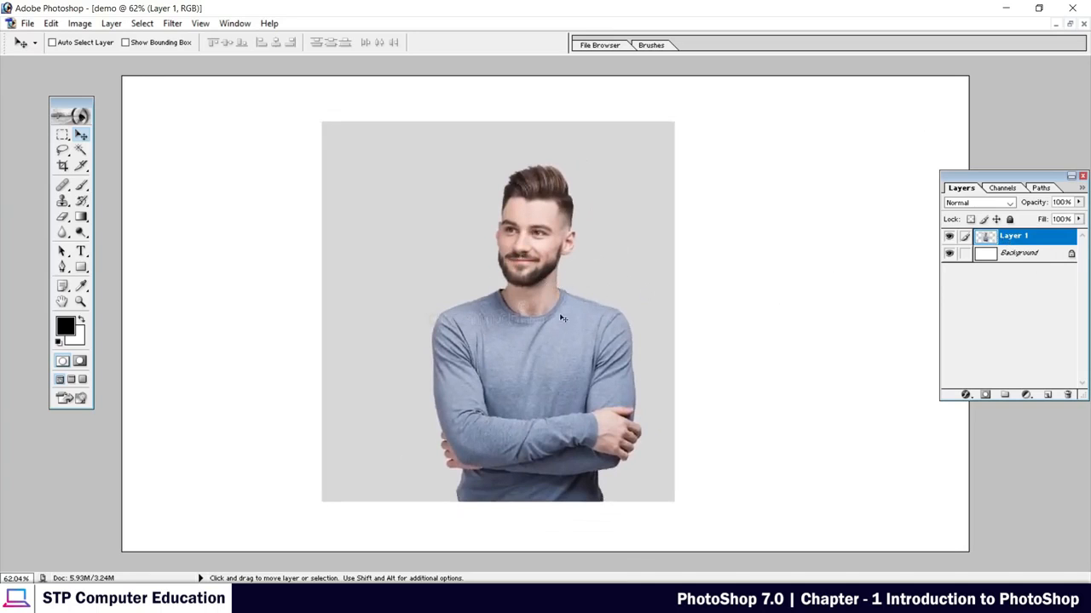
left_click_drag(523, 293, 410, 286)
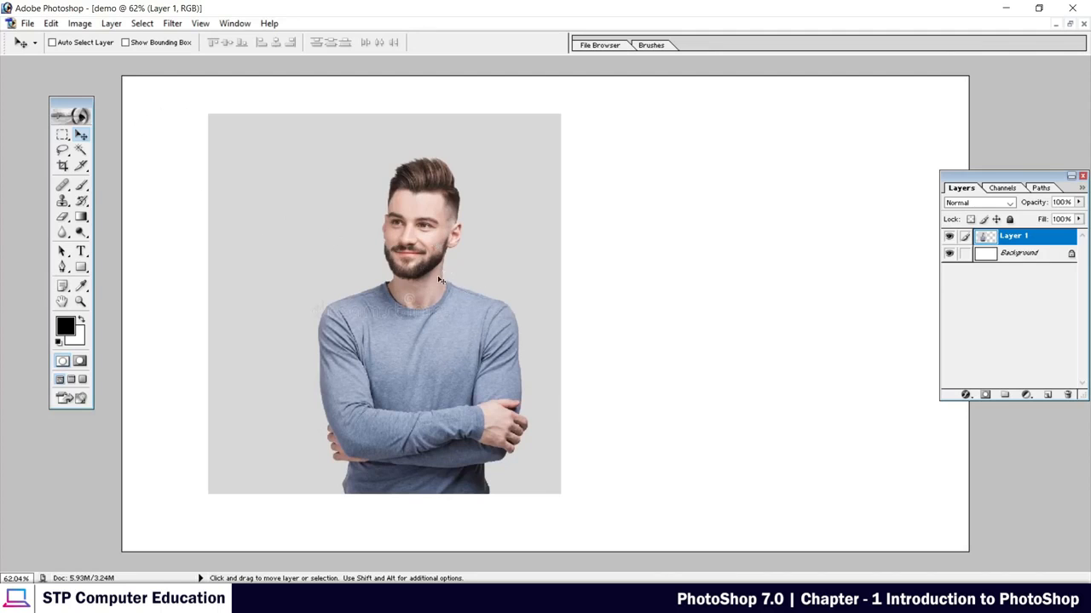
left_click_drag(411, 257, 591, 271)
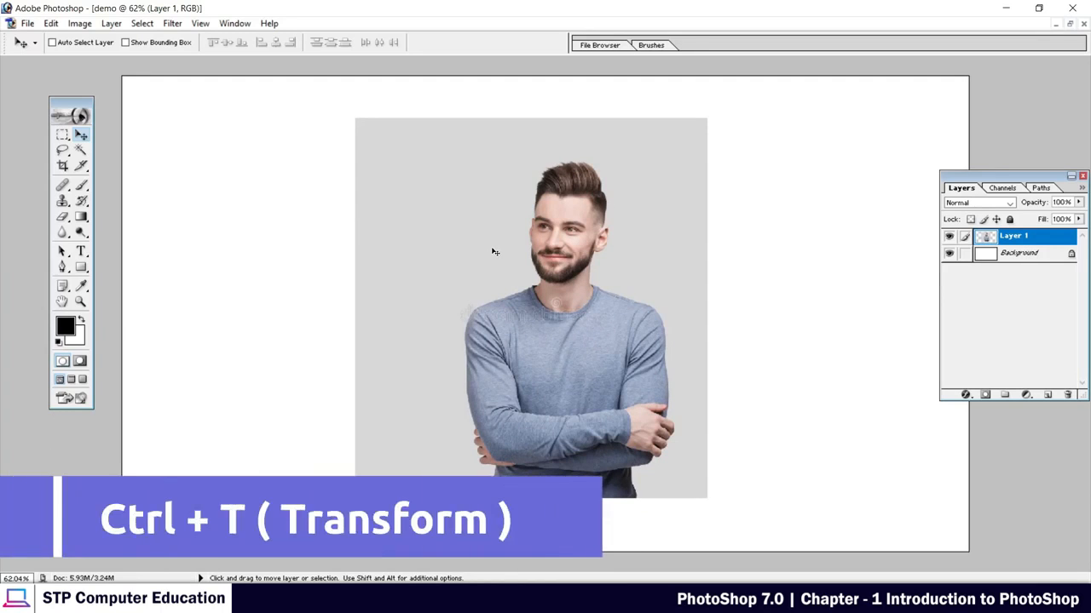
Try free-transforming the portrait, stretching it from its sides and corner to about 55.3% width and 56.2% height.
key("ctrl+t")
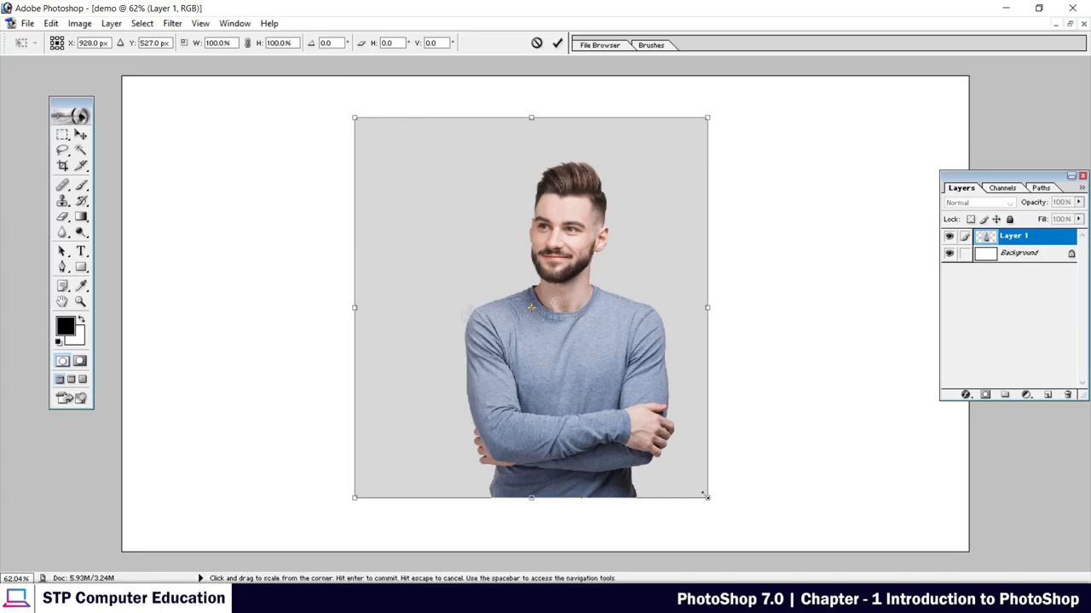
left_click_drag(707, 498, 507, 327)
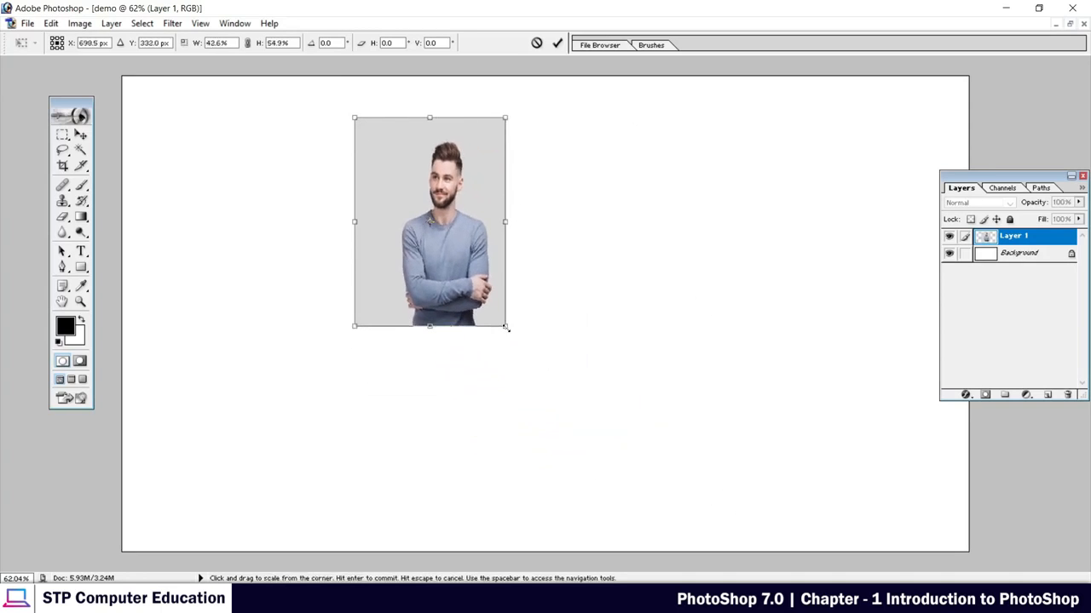
left_click_drag(504, 221, 850, 221)
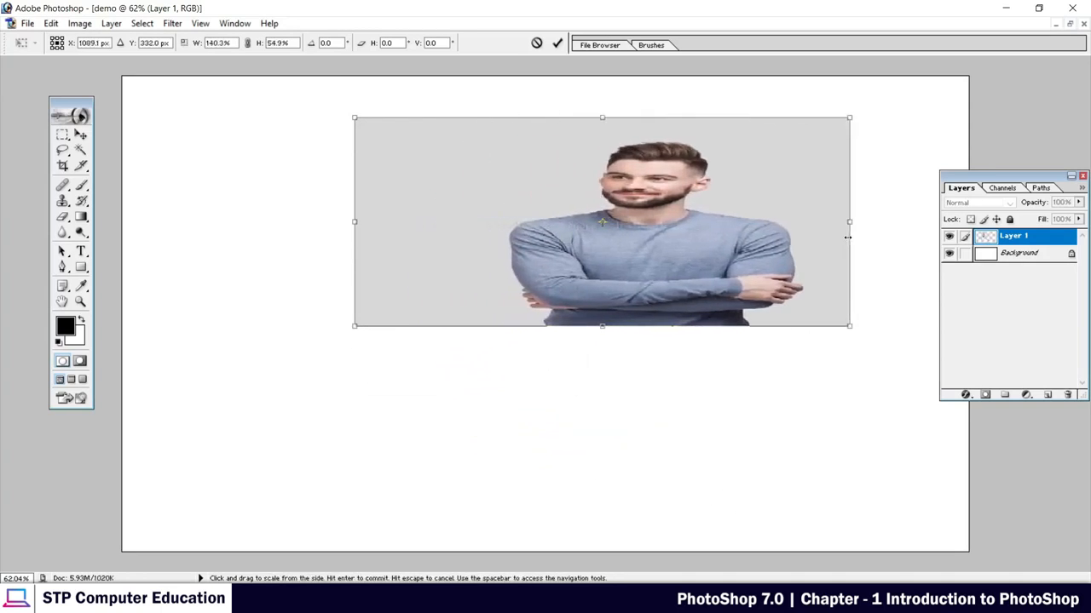
left_click_drag(602, 326, 602, 527)
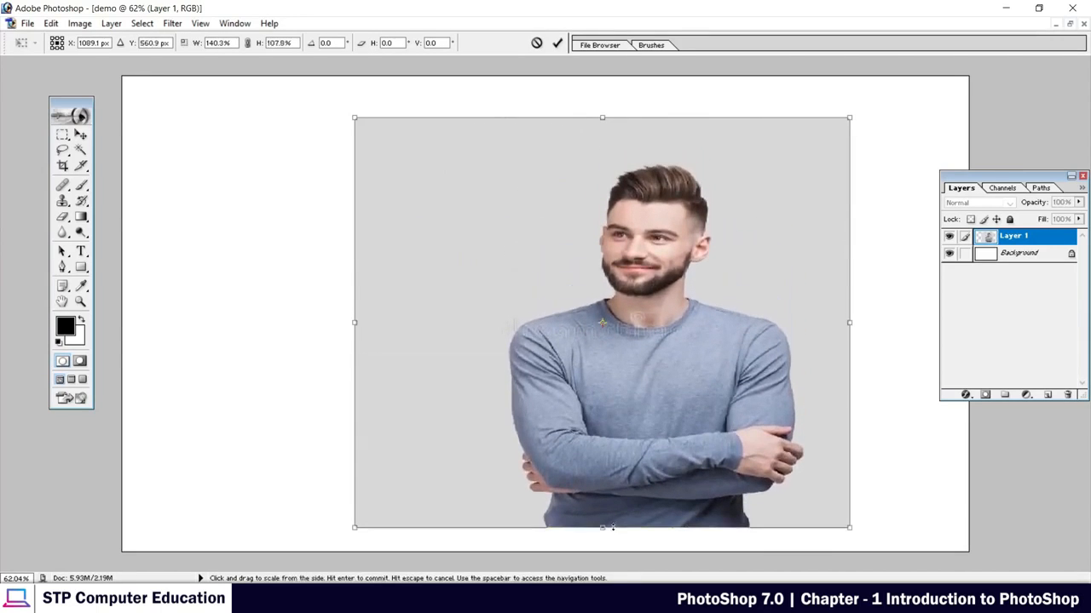
left_click_drag(351, 323, 584, 323)
left_click_drag(852, 529, 779, 332)
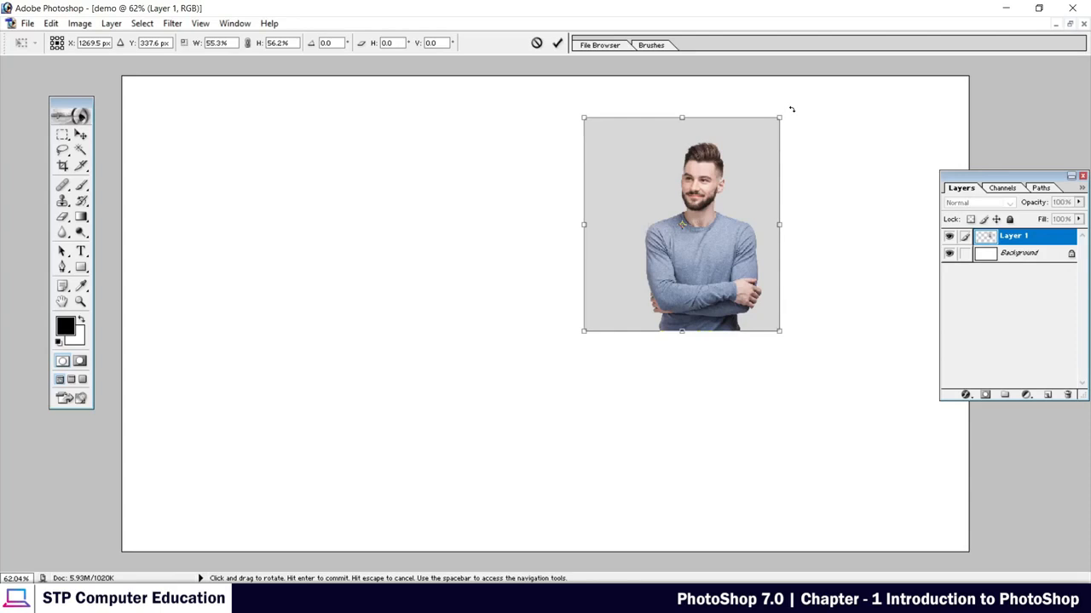
Try rotating the portrait by about 3°, moving it and scaling it to about 80.3% by 89.0%, and cancel the transform.
left_click_drag(791, 109, 813, 99)
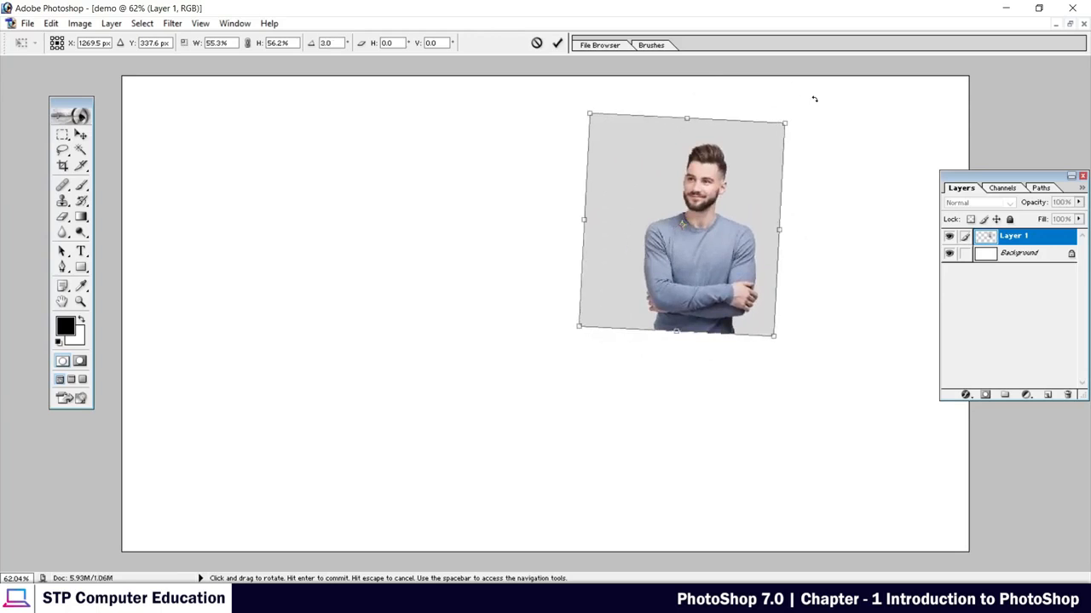
left_click_drag(731, 164, 320, 242)
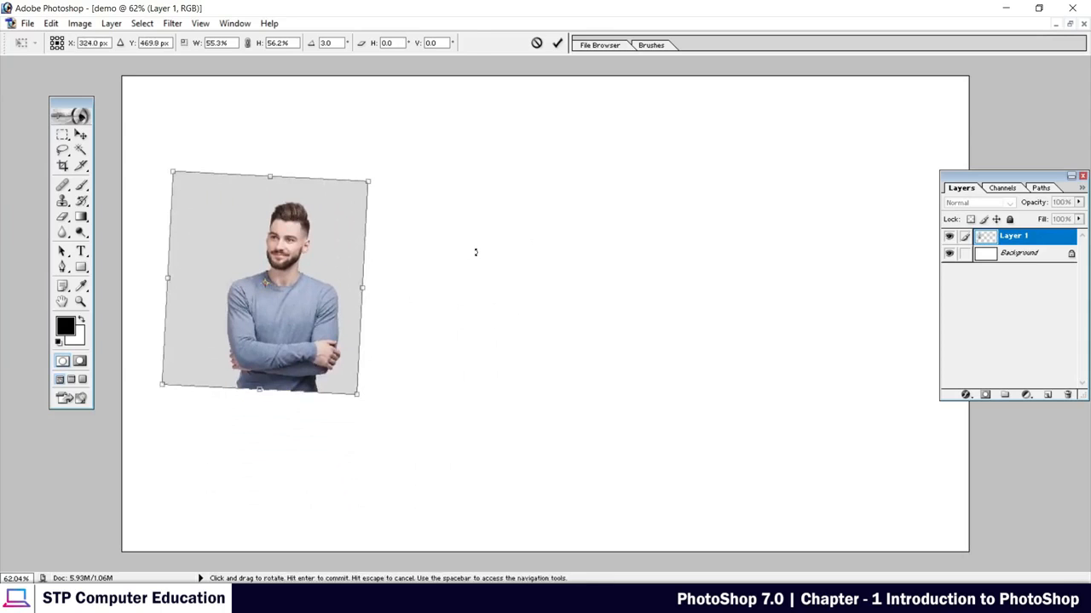
left_click_drag(282, 250, 528, 232)
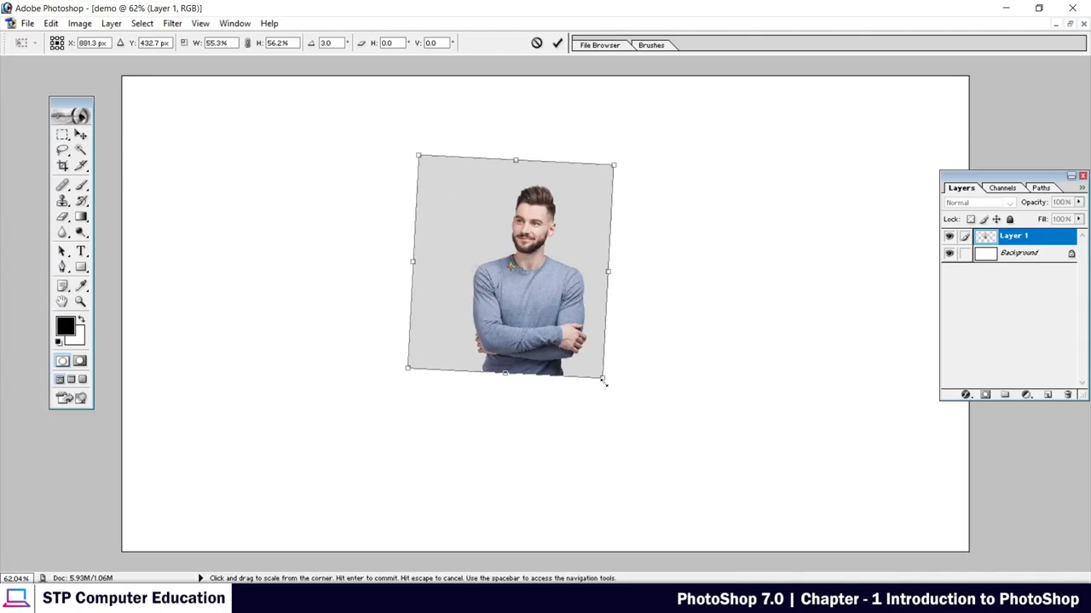
left_click_drag(604, 378, 684, 507)
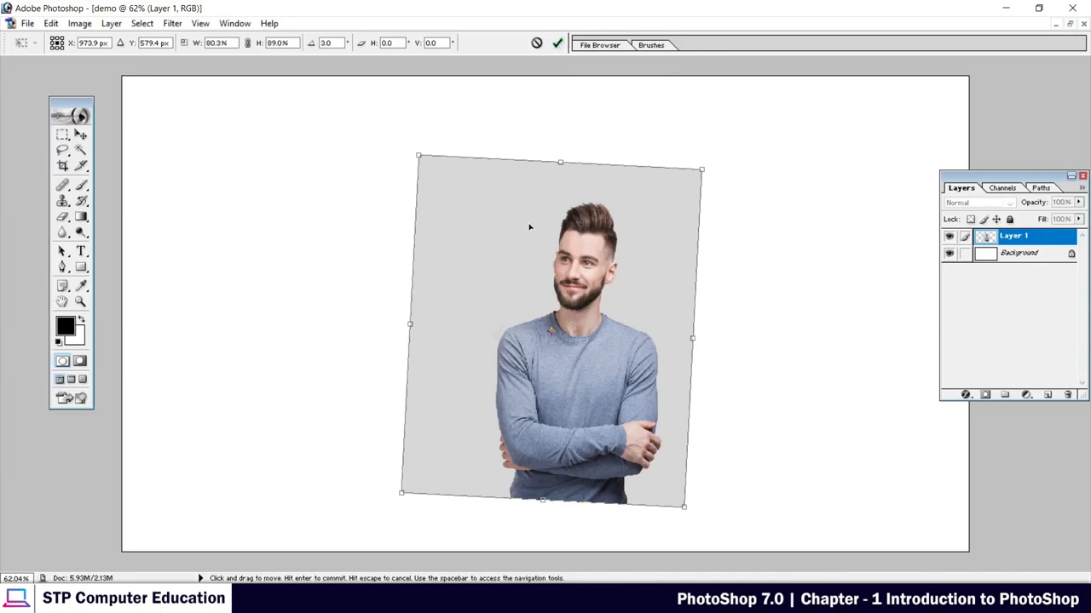
left_click_drag(580, 245, 490, 213)
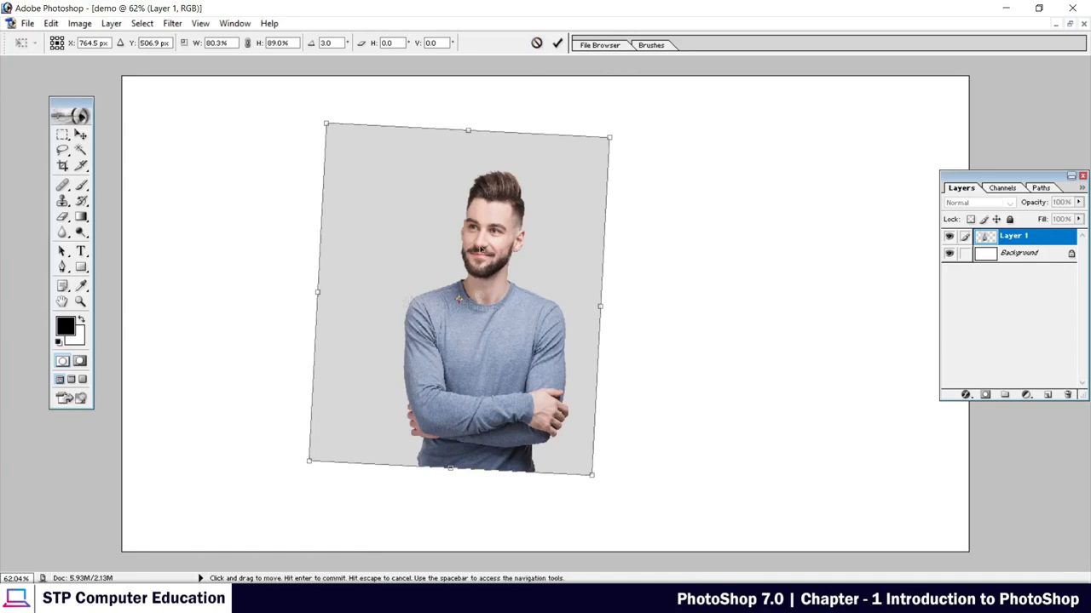
left_click(538, 43)
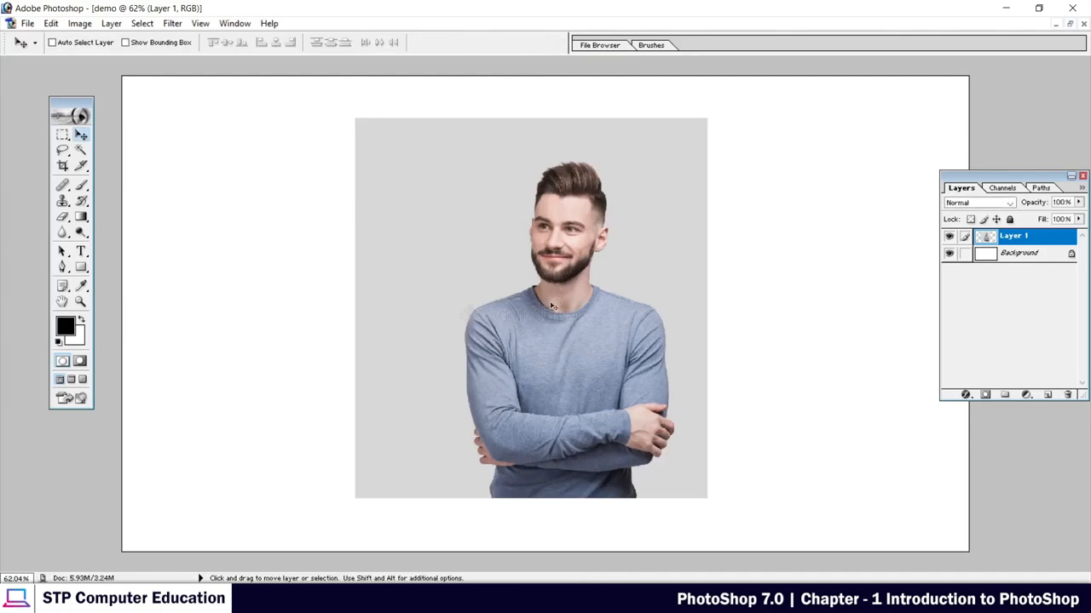
Scale the portrait proportionally to about 56.9% with Free Transform, and move it to the canvas's upper-left corner.
left_click_drag(562, 250, 568, 246)
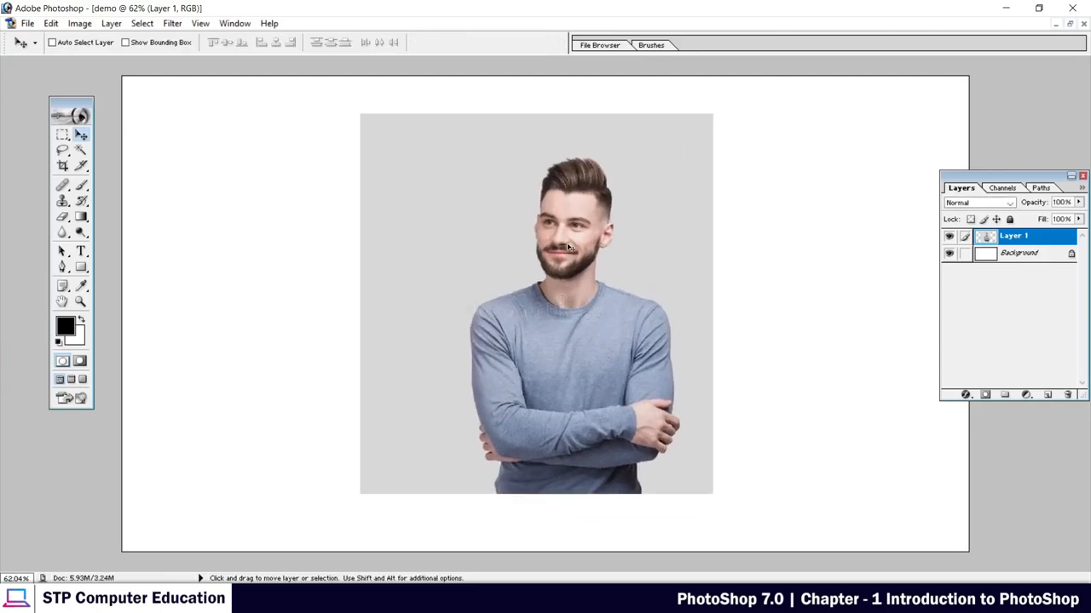
key("ctrl+t")
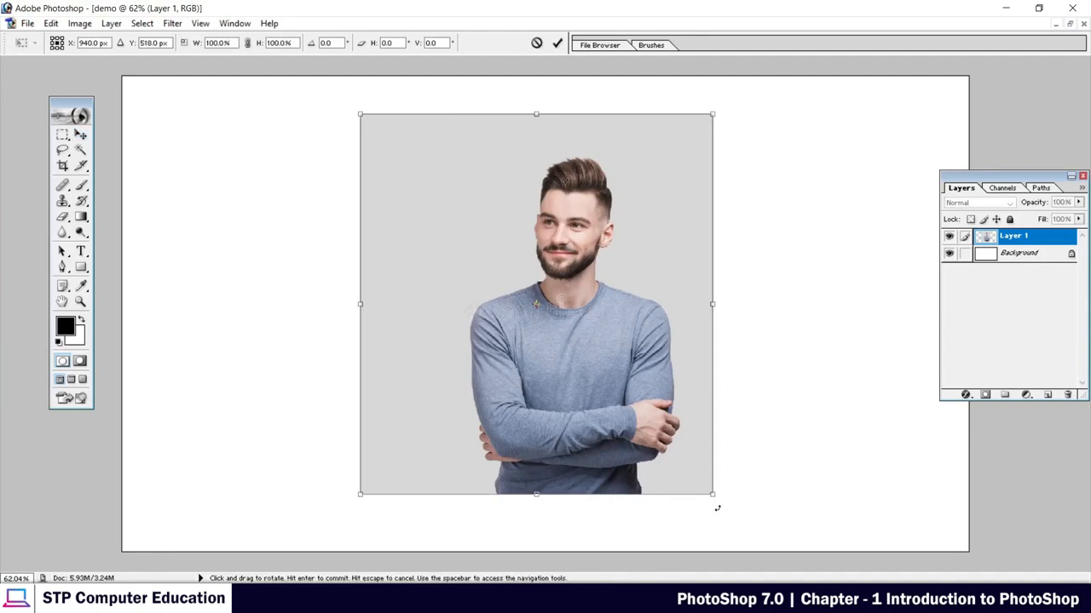
left_click_drag(714, 496, 614, 423)
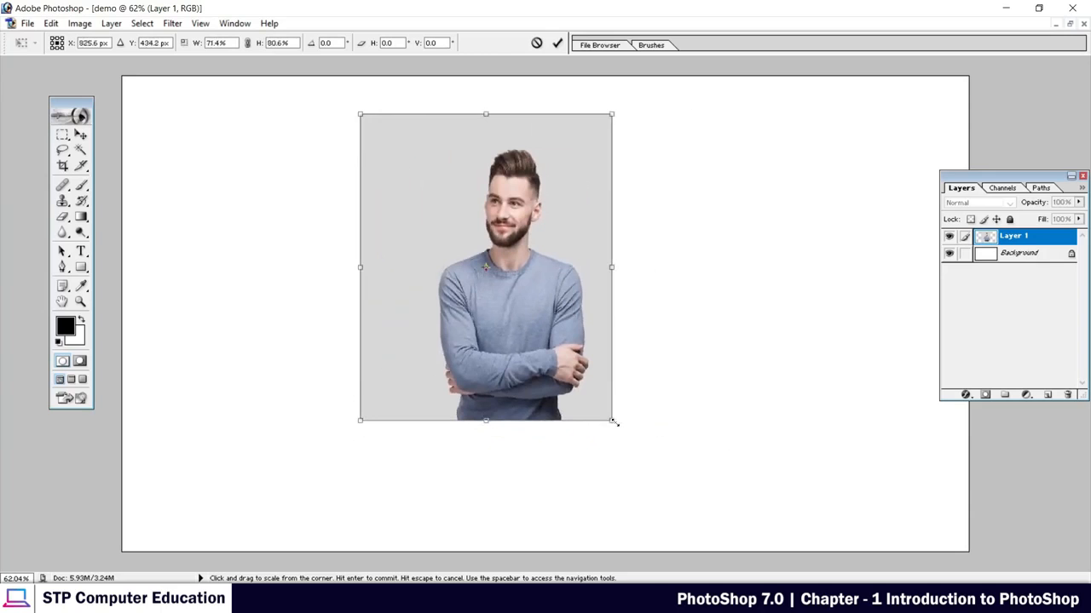
left_click_drag(615, 422, 543, 343)
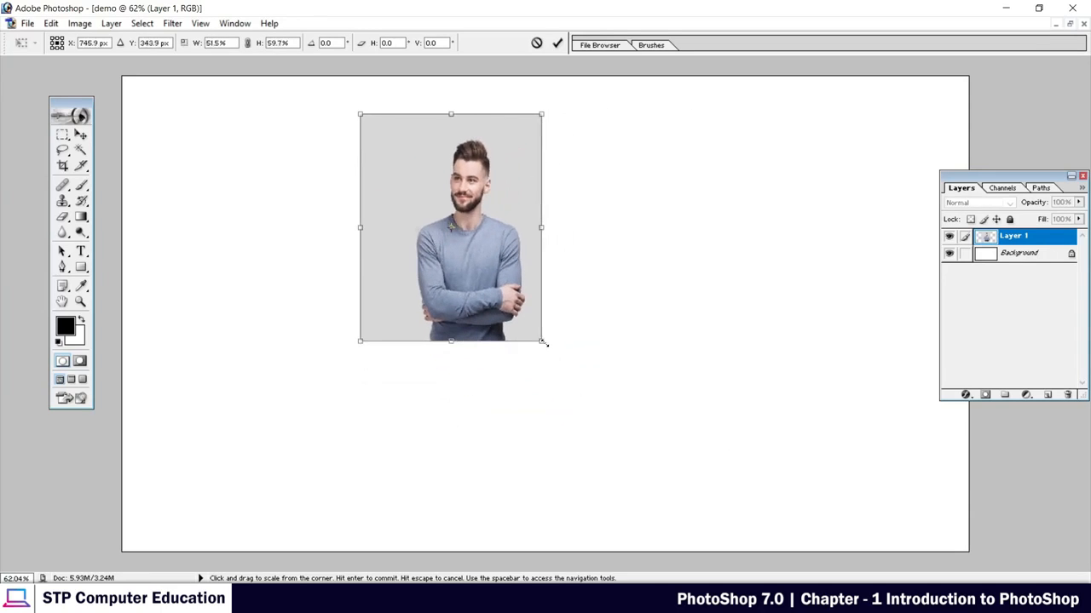
key("shift")
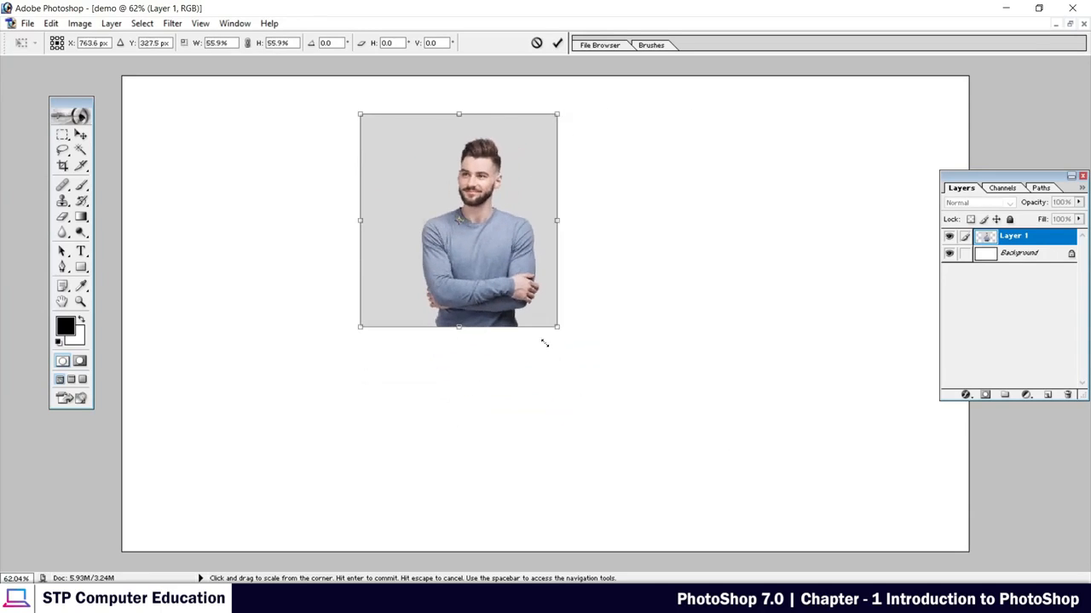
left_click_drag(545, 343, 487, 408)
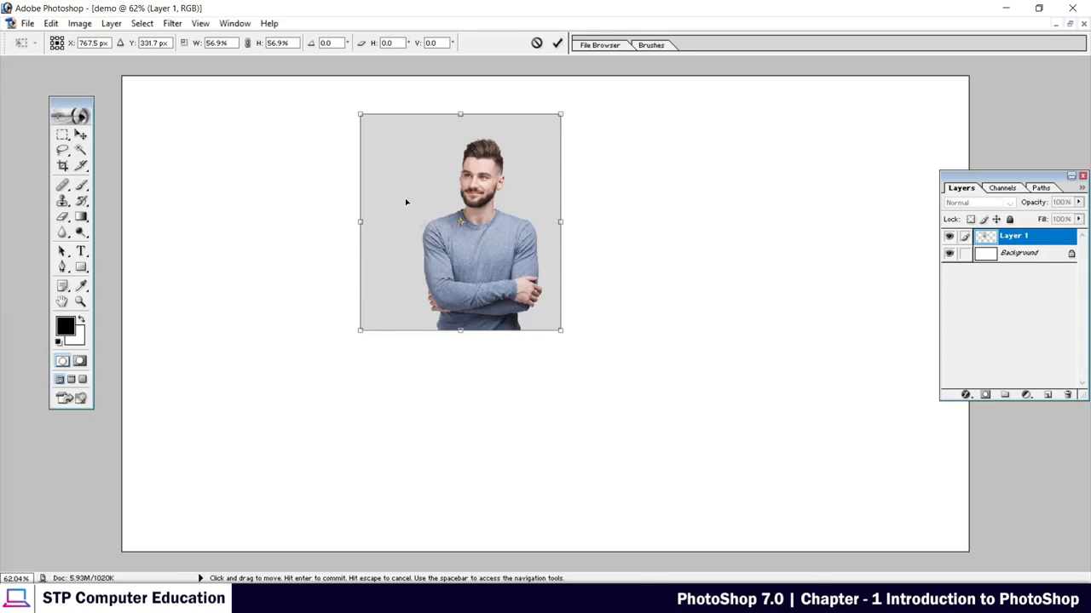
left_click(556, 45)
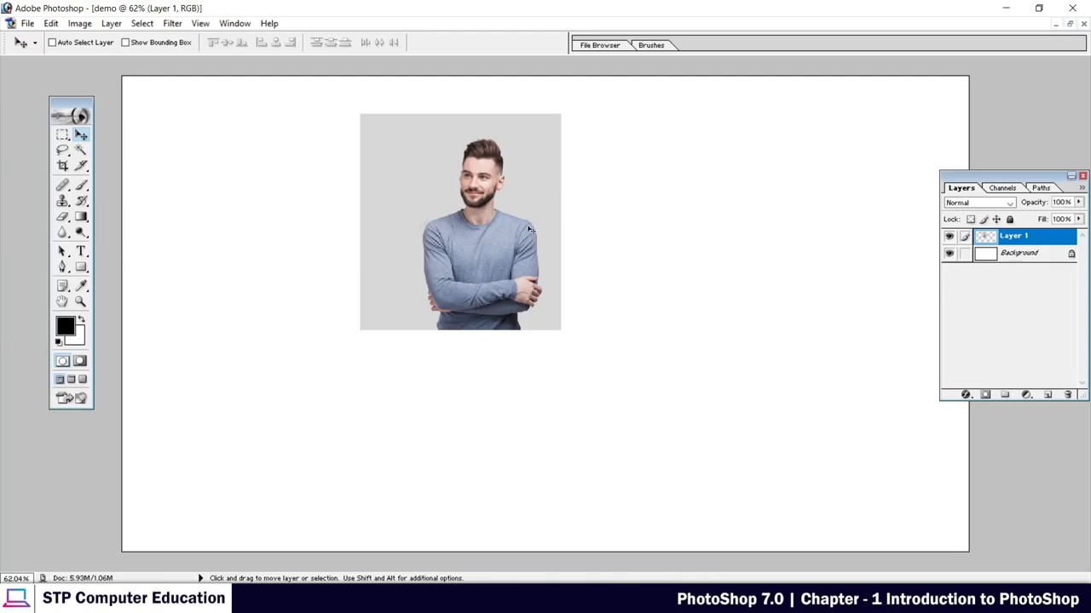
left_click_drag(496, 202, 283, 188)
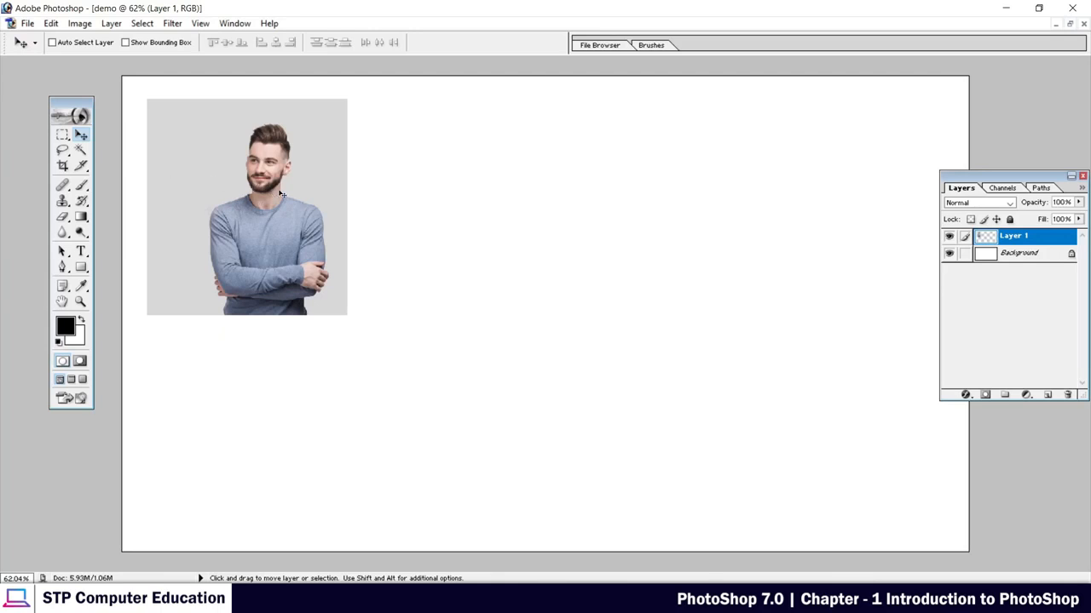
Restore the demo document to a floating window, and move the Layers palette over its edge.
left_click(1070, 26)
left_click_drag(460, 114, 528, 122)
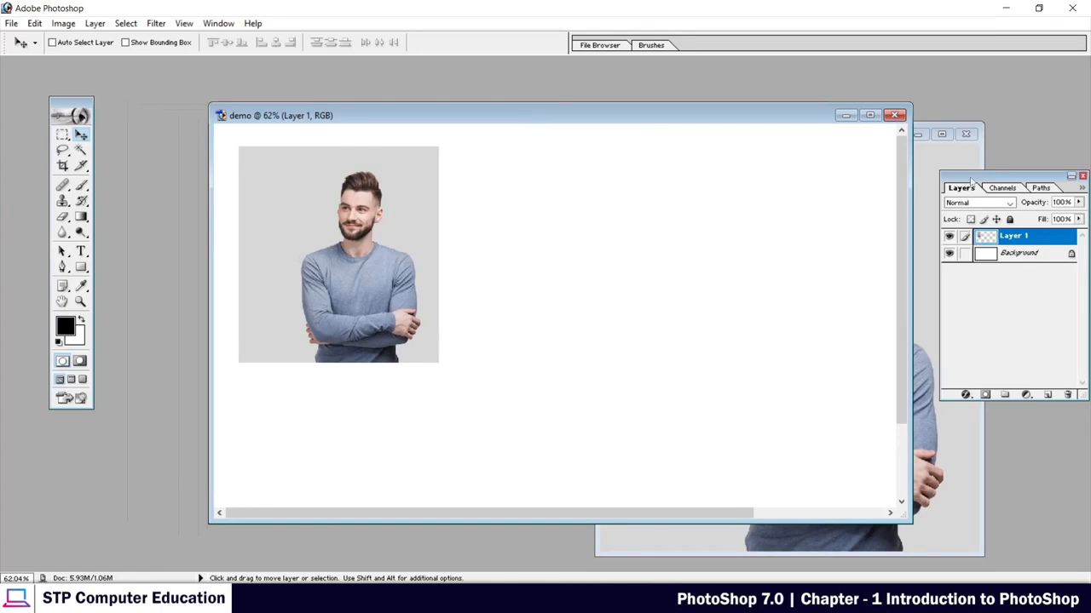
left_click_drag(942, 180, 788, 193)
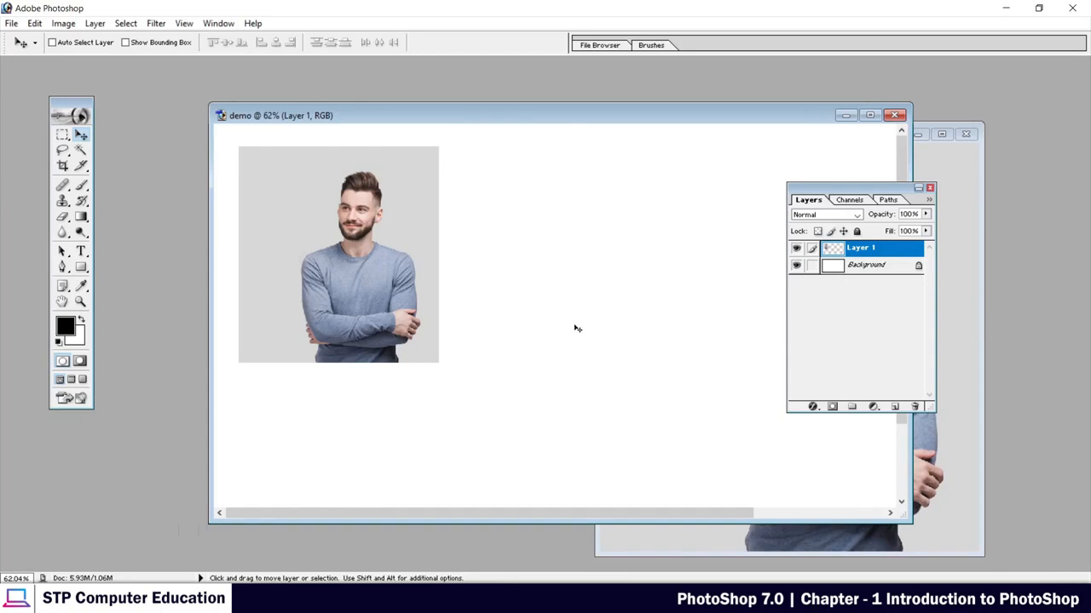
Open the colorful-happy-holi-background image from Downloads, and copy it into the demo document as a new layer.
key("ctrl+o")
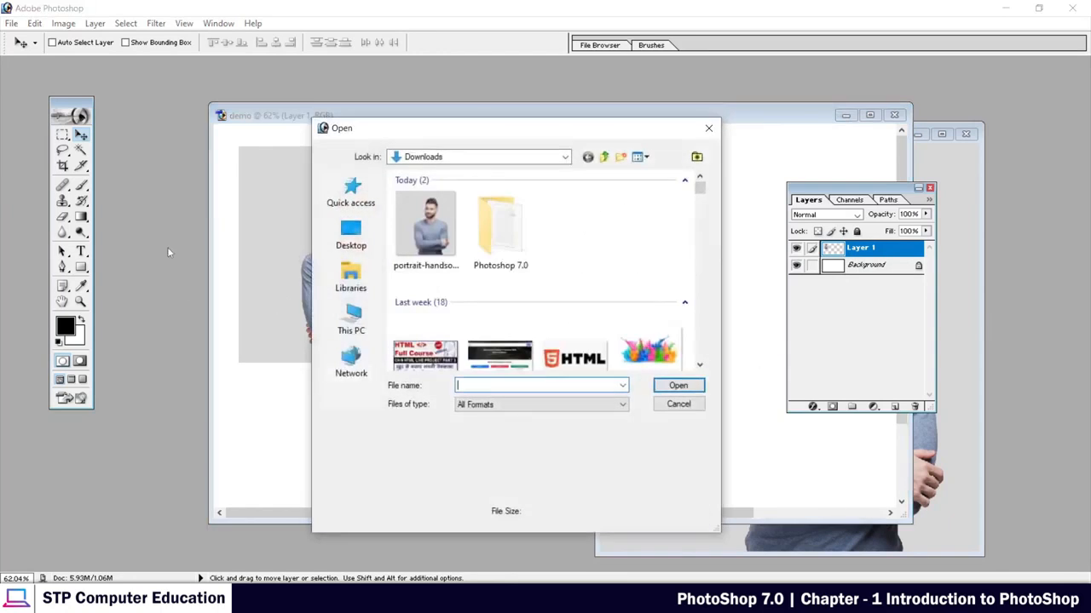
left_click(654, 360)
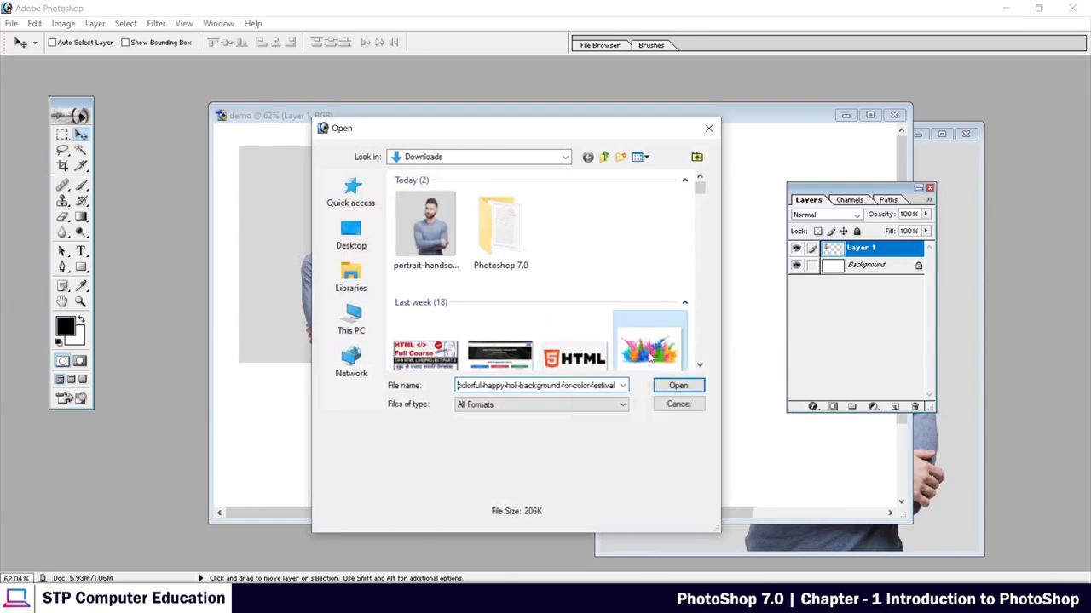
left_click(680, 389)
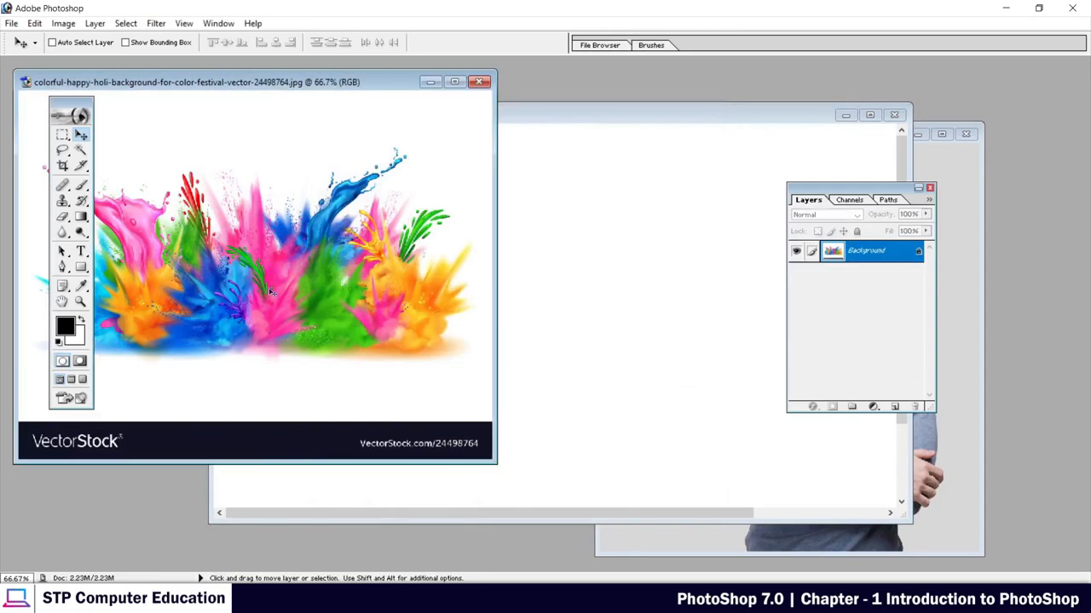
left_click_drag(247, 277, 457, 322)
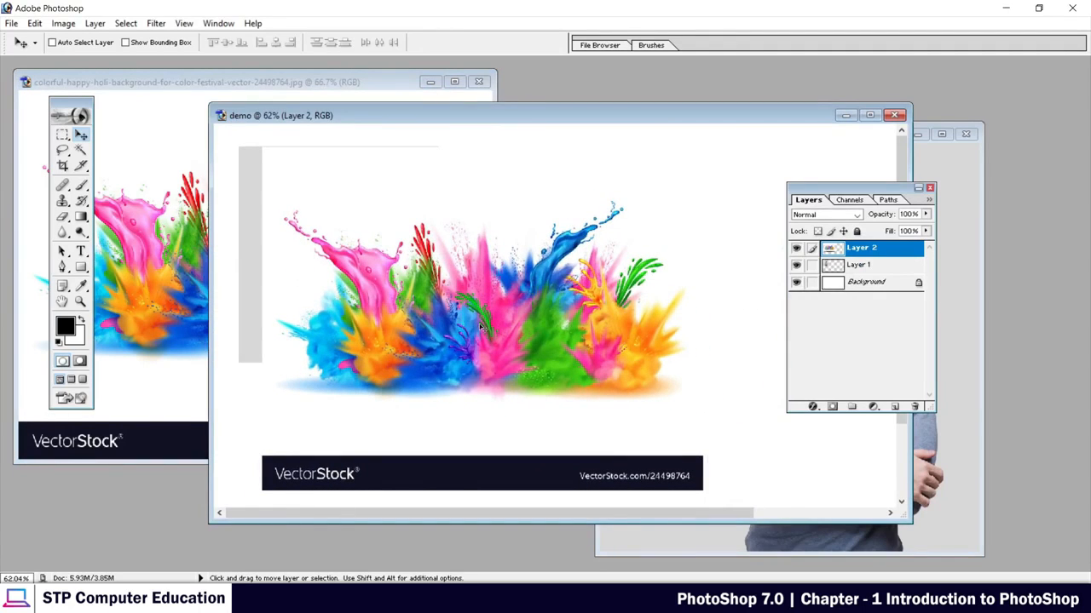
Scale the color splash image on Layer 2 proportionally to about 55.6%, and place it beside the portrait.
key("ctrl+t")
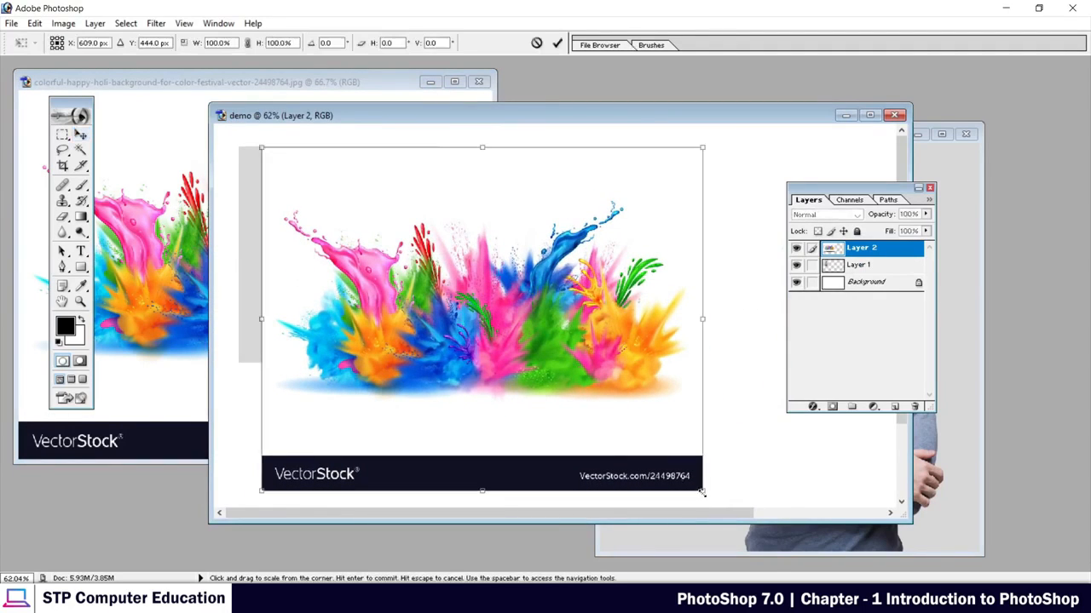
left_click_drag(703, 492, 507, 339)
left_click_drag(434, 206, 625, 206)
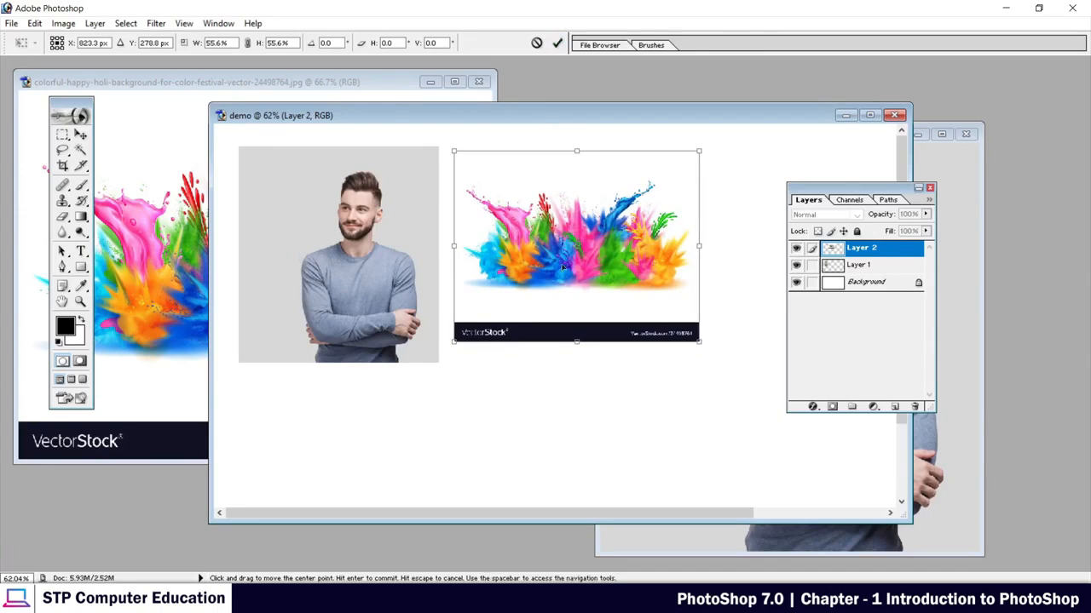
left_click(558, 43)
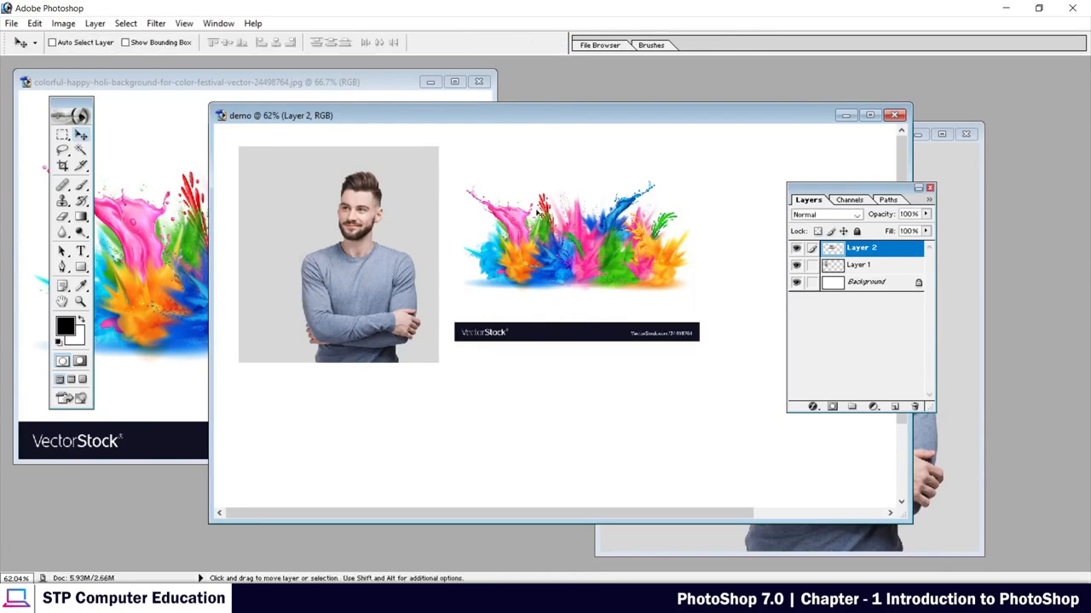
Shift the demo document window up and left, uncovering more of the original portrait window.
left_click_drag(525, 117, 411, 91)
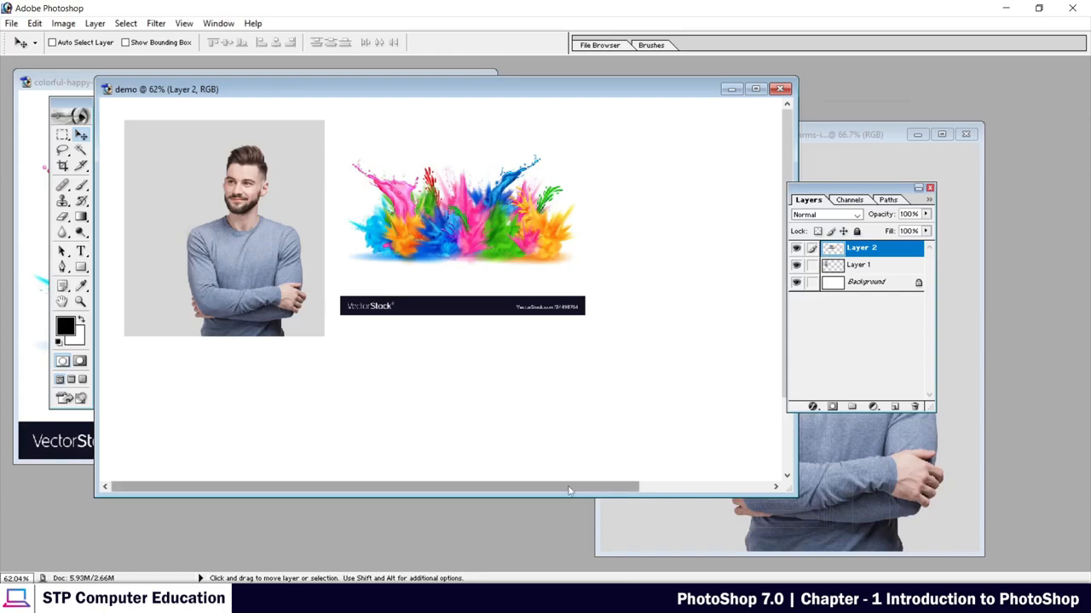
left_click_drag(573, 491, 562, 470)
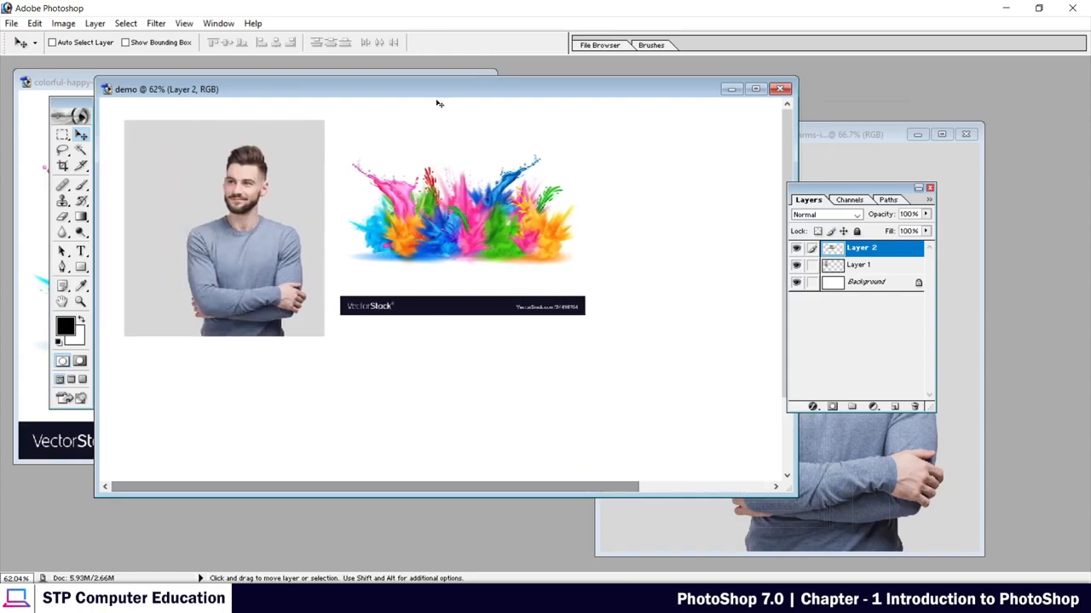
left_click_drag(451, 91, 526, 109)
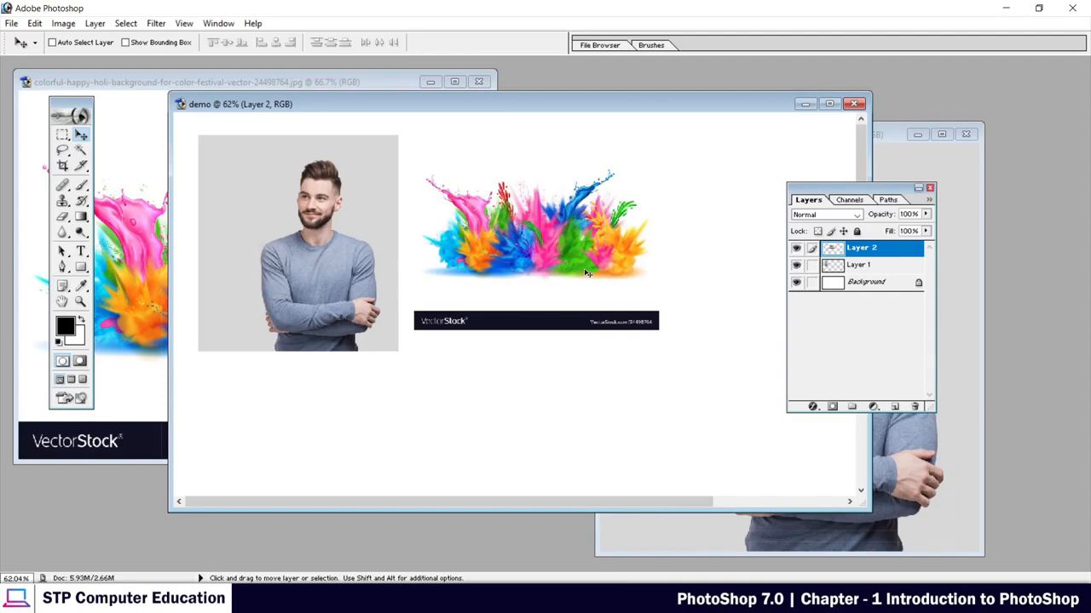
left_click_drag(492, 106, 443, 92)
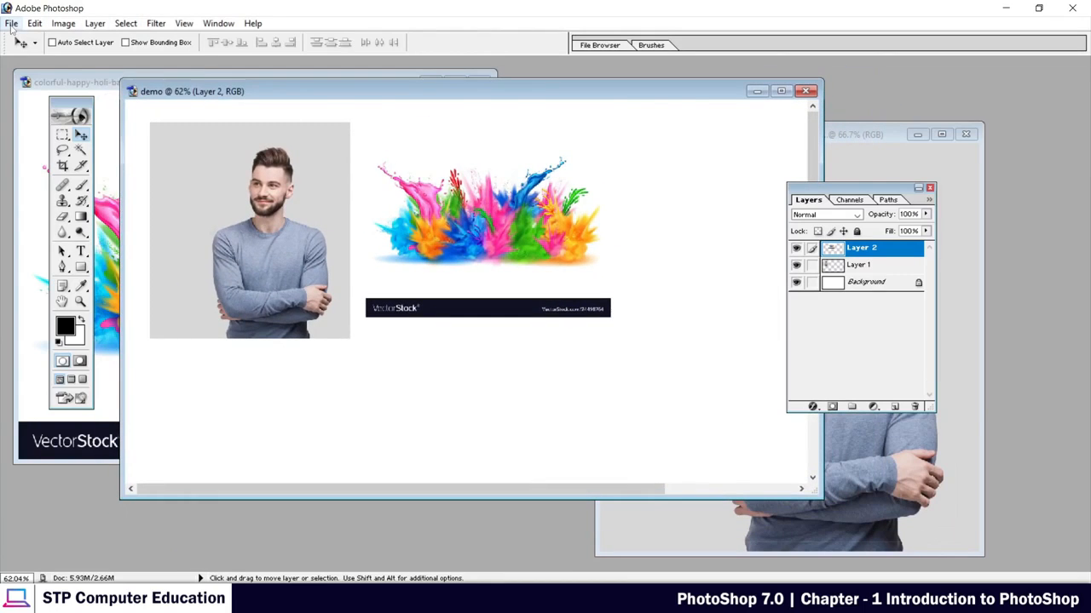
Bring up the Save As dialog for the demo document, keeping demo as the file name and Downloads as the location.
left_click(11, 23)
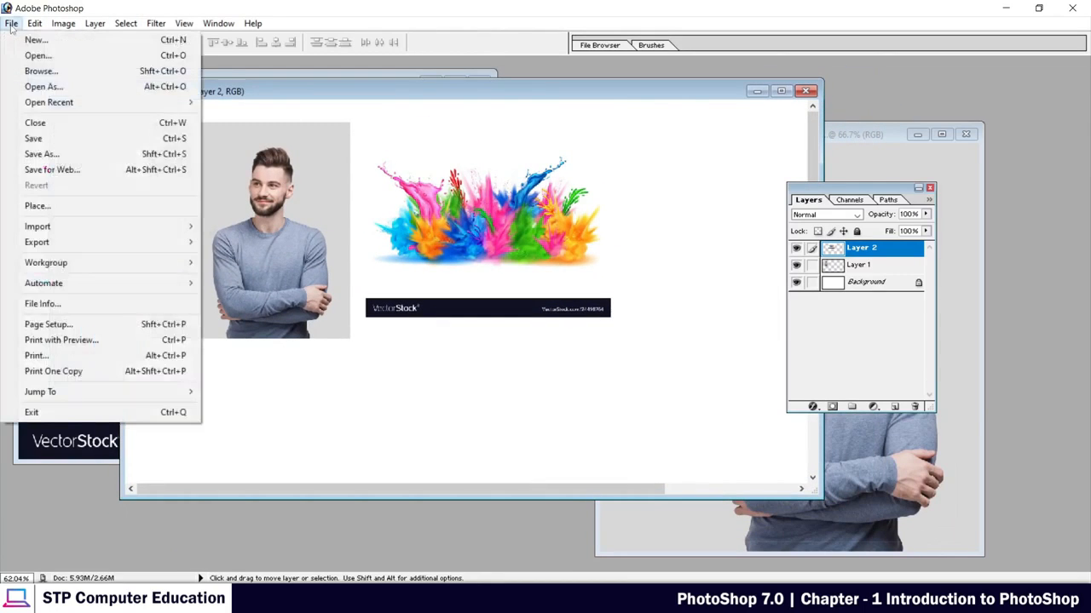
left_click(41, 154)
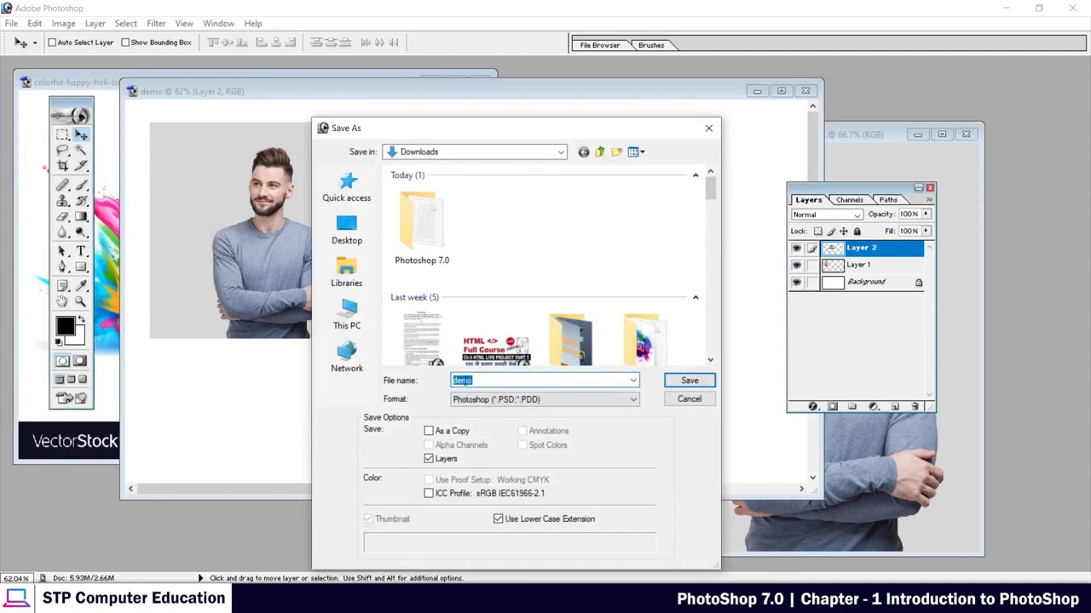
left_click(490, 381)
left_click_drag(453, 383, 489, 382)
left_click(488, 380)
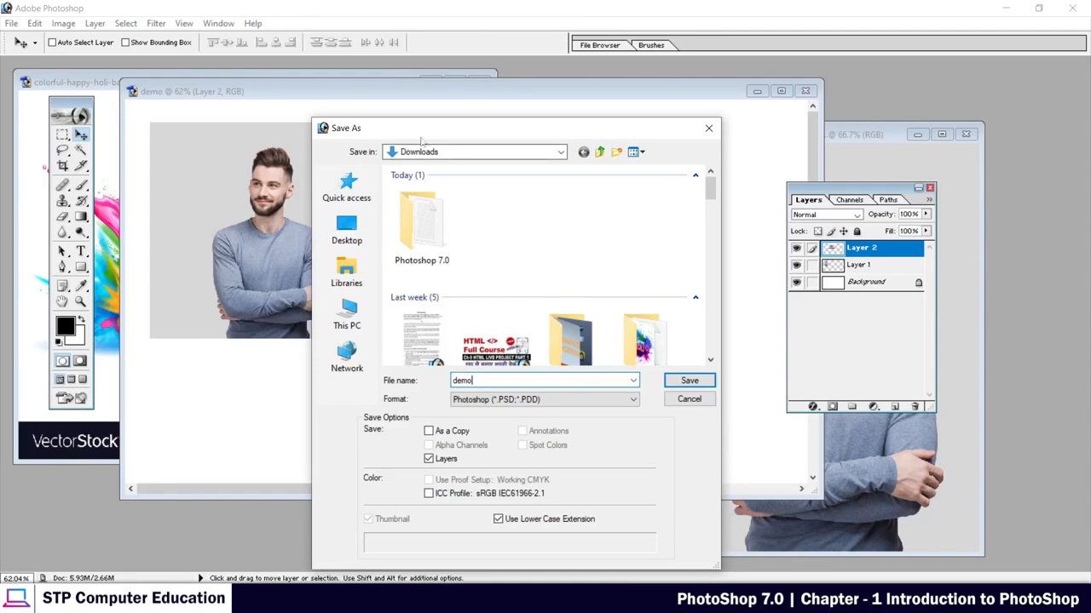
Move the Save As dialog aside to view the document's images, and bring it back with all its save options in view.
left_click_drag(458, 130, 330, 342)
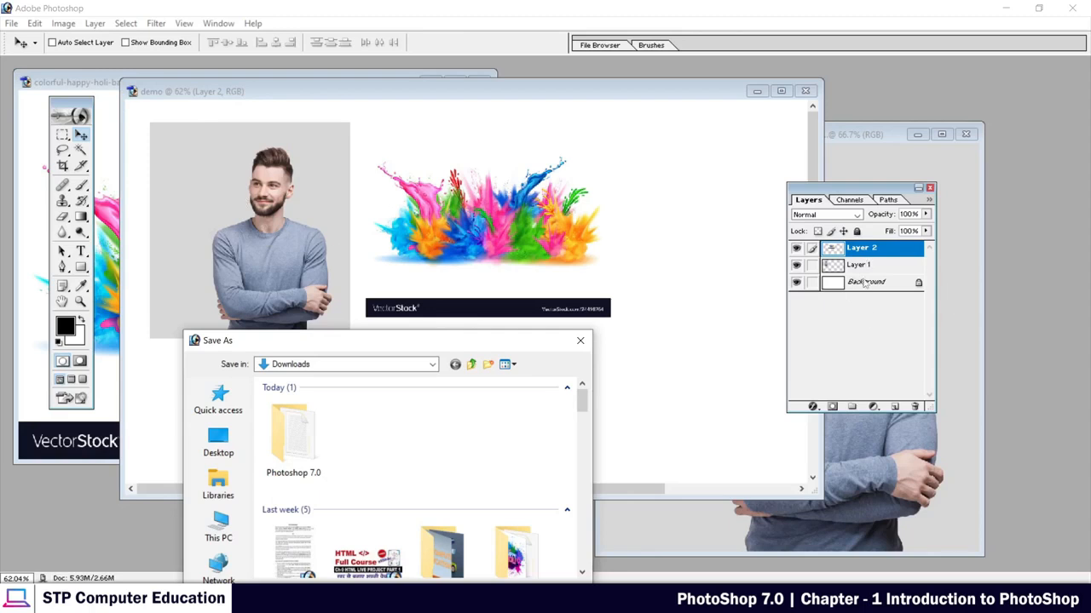
left_click_drag(492, 341, 583, 130)
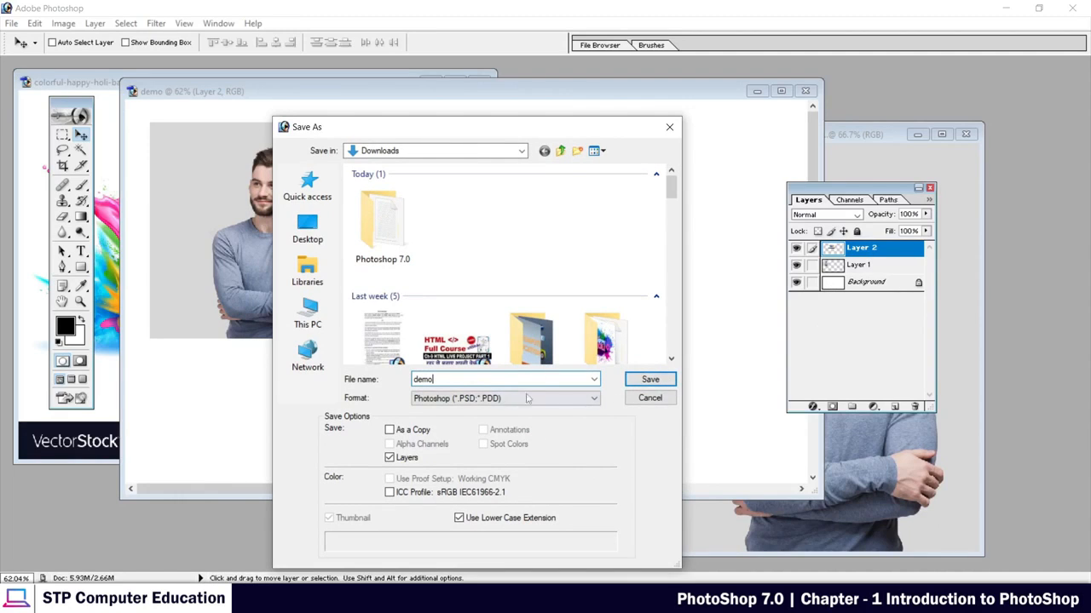
left_click_drag(542, 136, 598, 102)
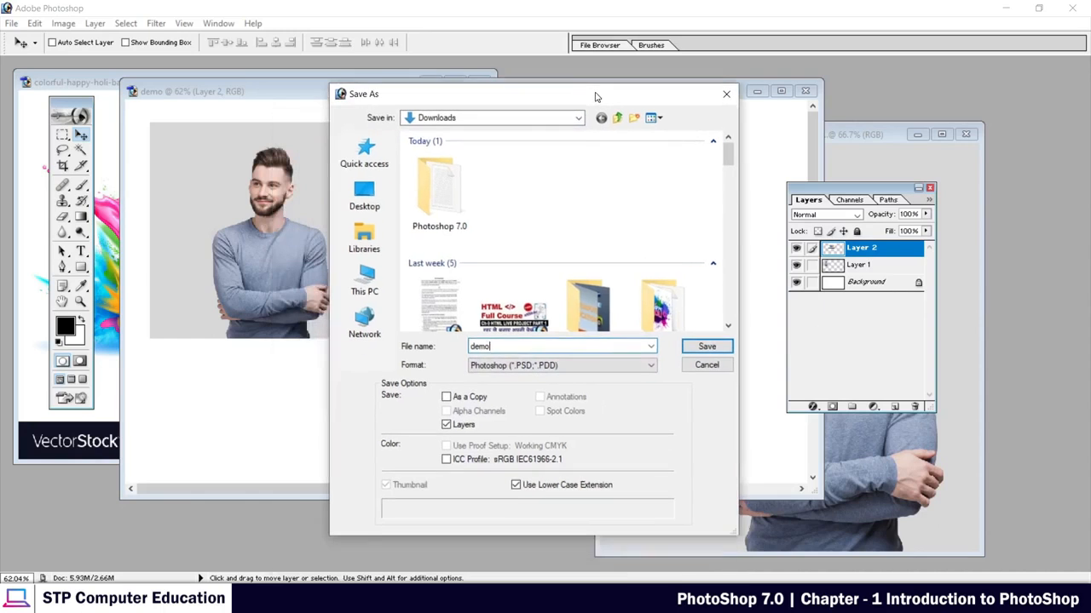
Save the document in JPEG format as demo copy.jpg in Downloads, with Medium quality 5 and Baseline ("Standard").
left_click(560, 367)
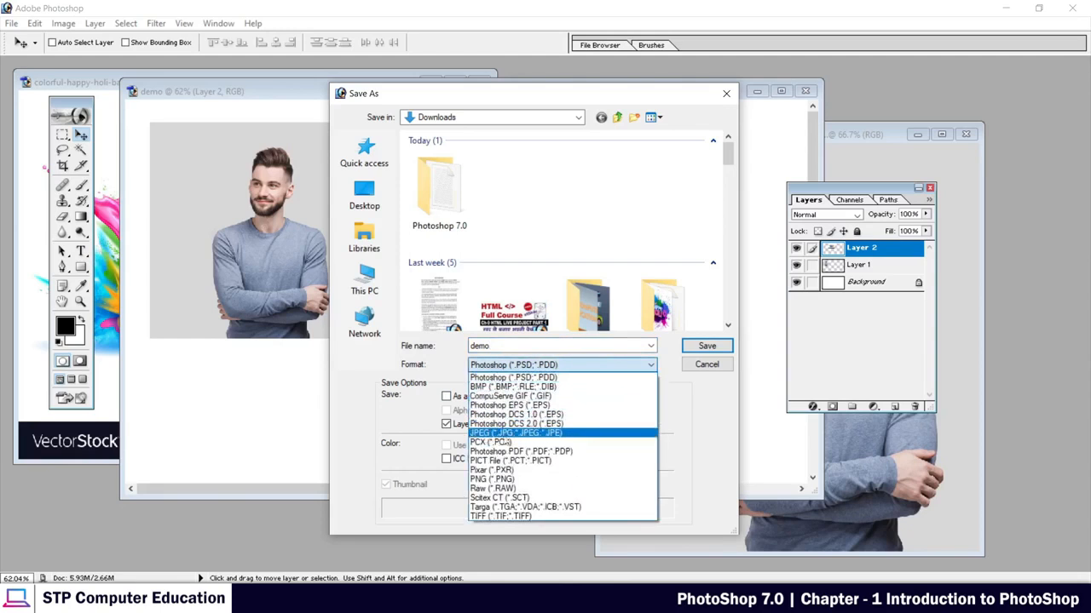
left_click(484, 435)
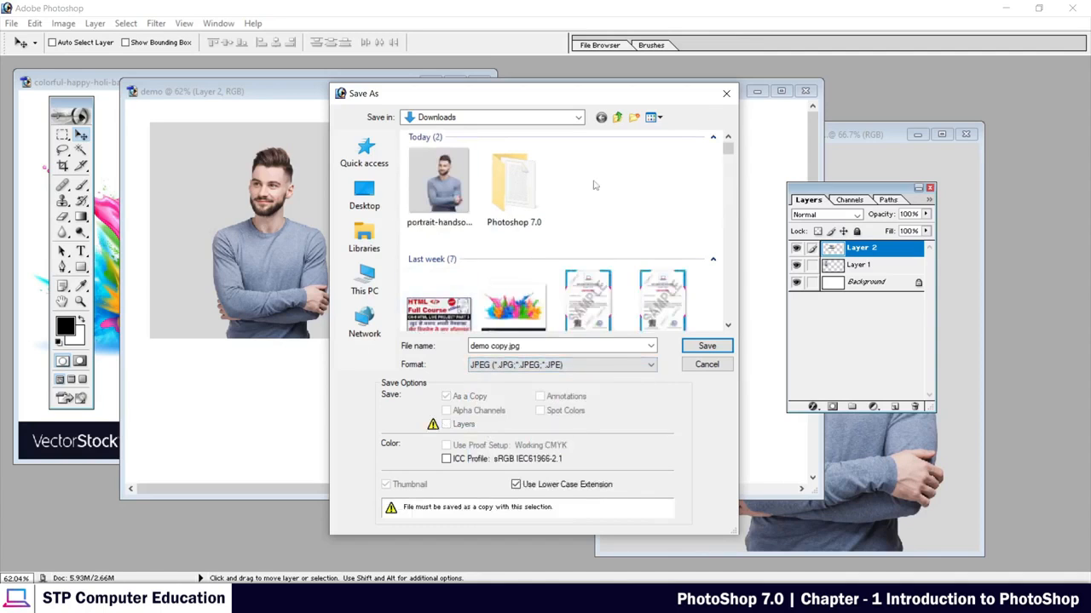
left_click(707, 348)
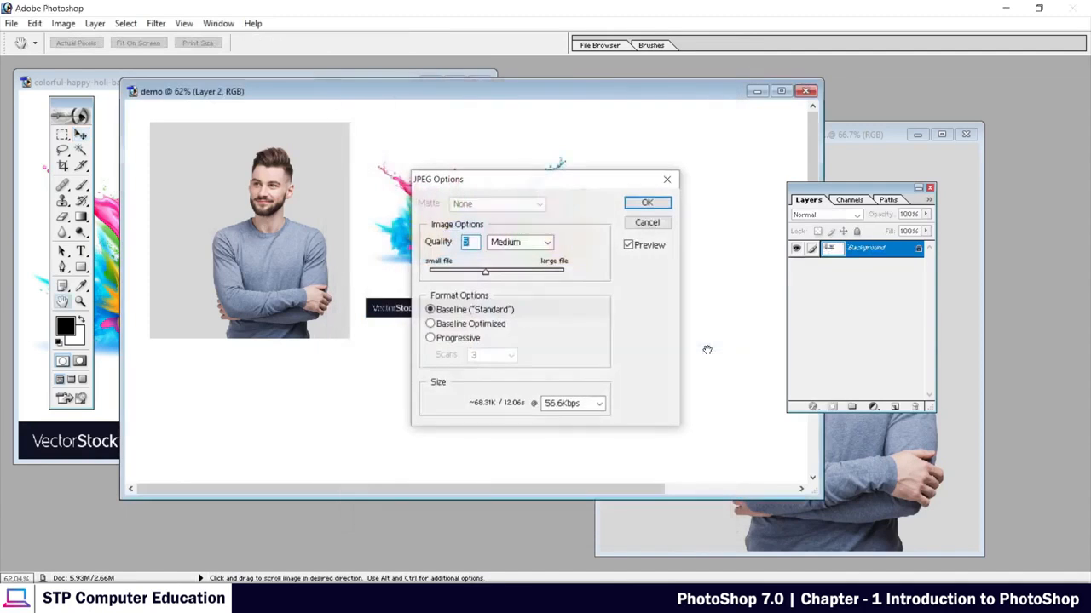
left_click(647, 203)
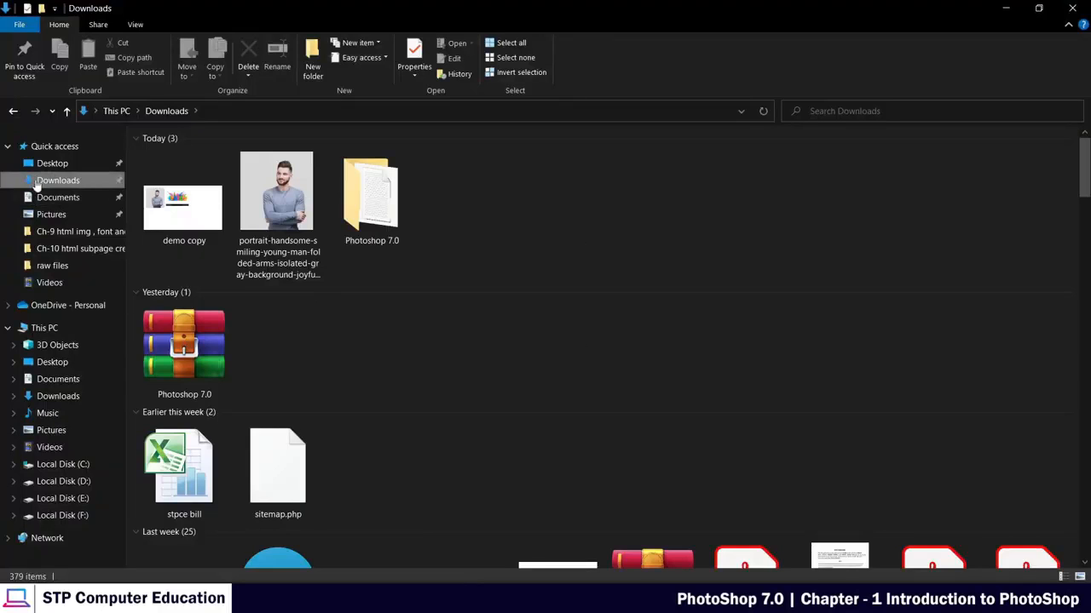
View the exported demo copy image from the Downloads folder in the Photos app, and close the viewer.
left_click(170, 215)
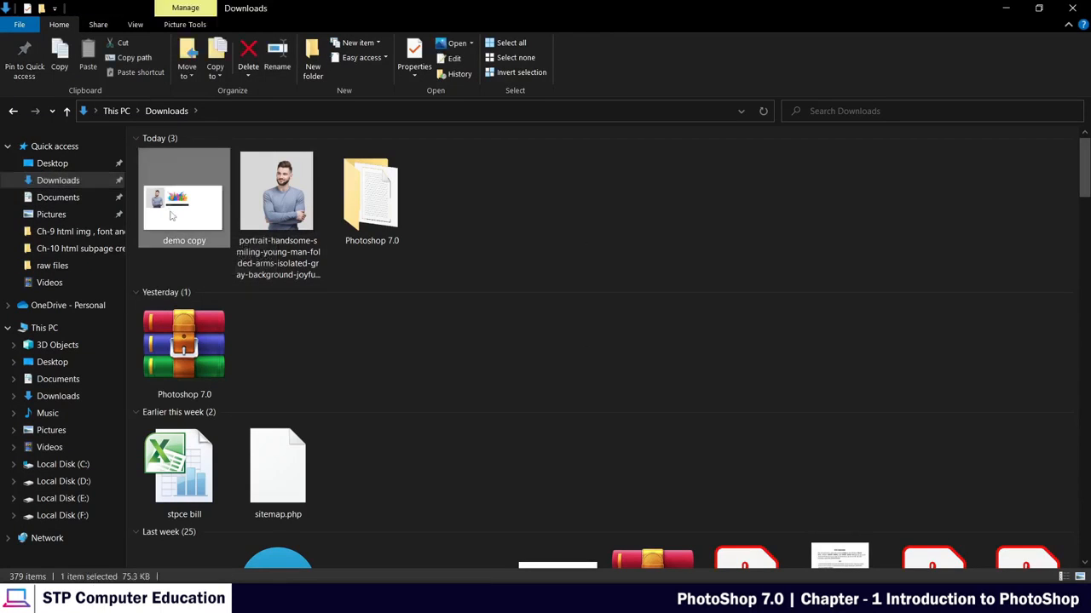
double_click(167, 219)
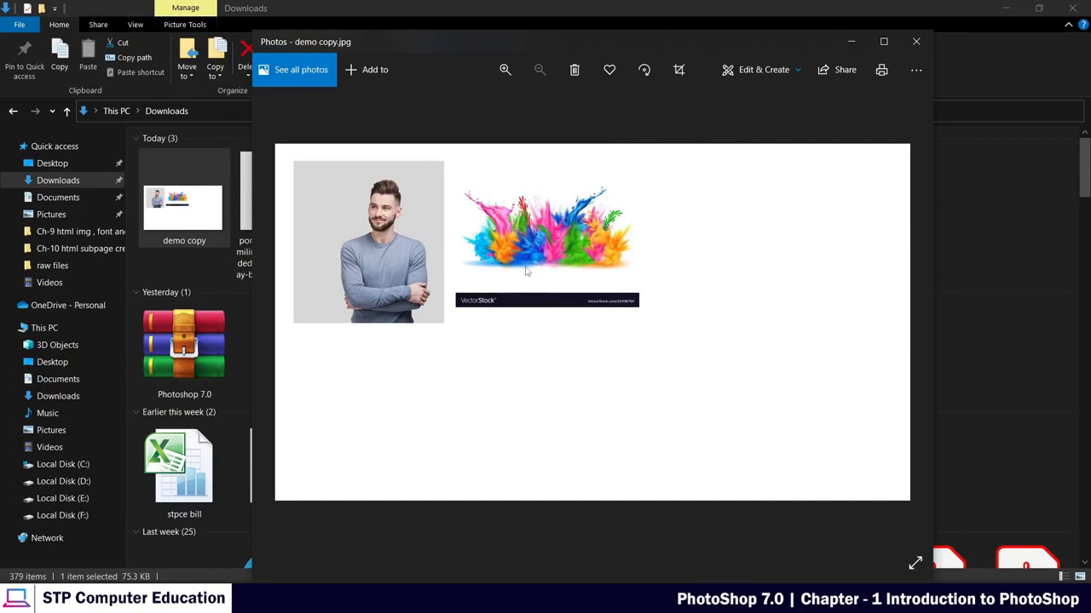
left_click(915, 43)
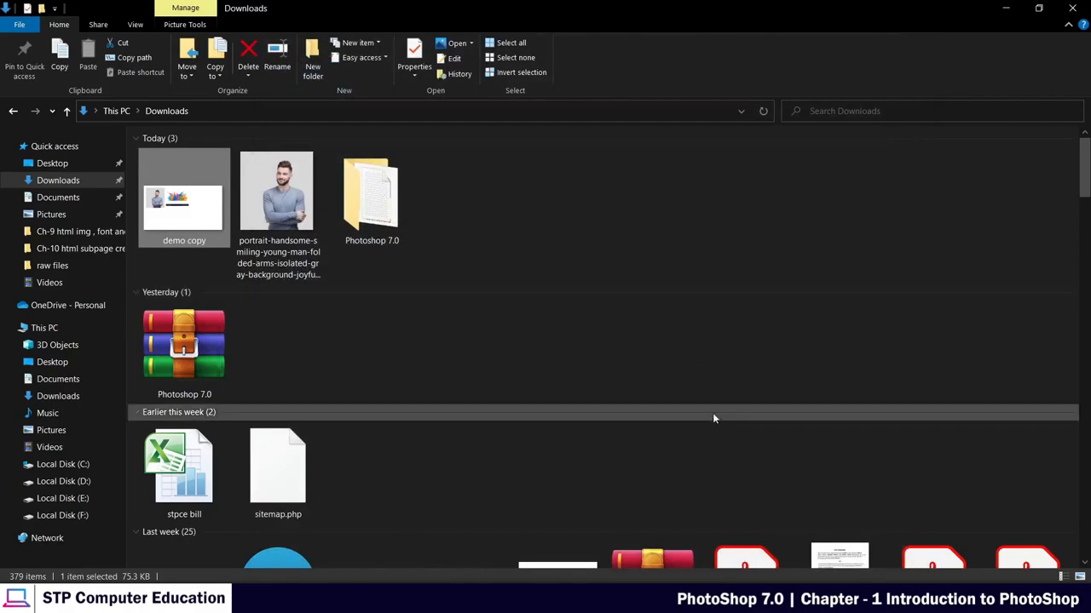